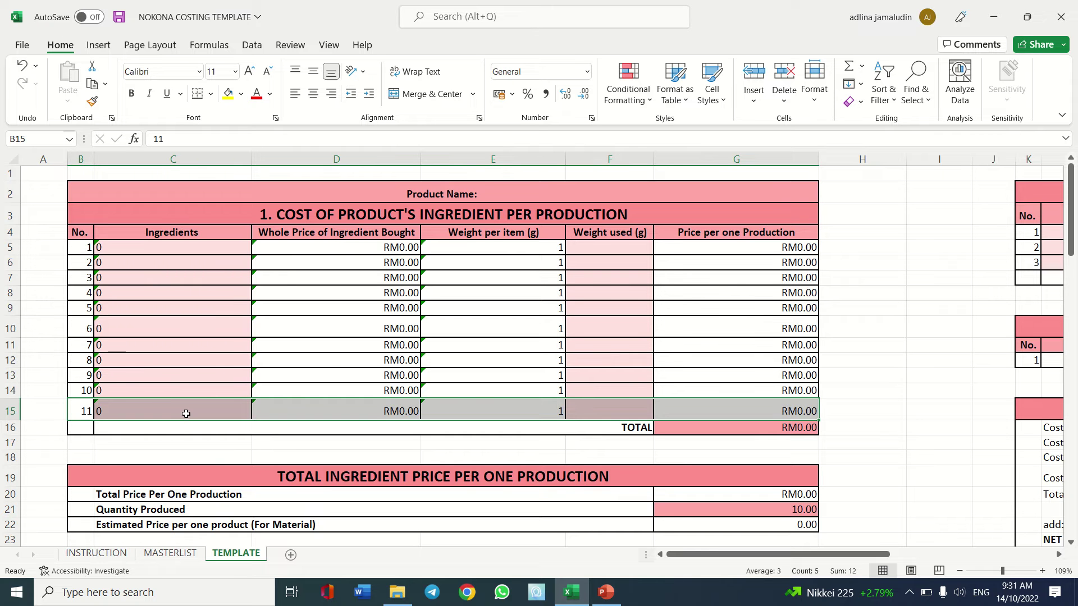
Insert two blank ingredient rows directly above item 10 in the ingredient cost table, shifting the cells down
left_click_drag(83, 391, 685, 392)
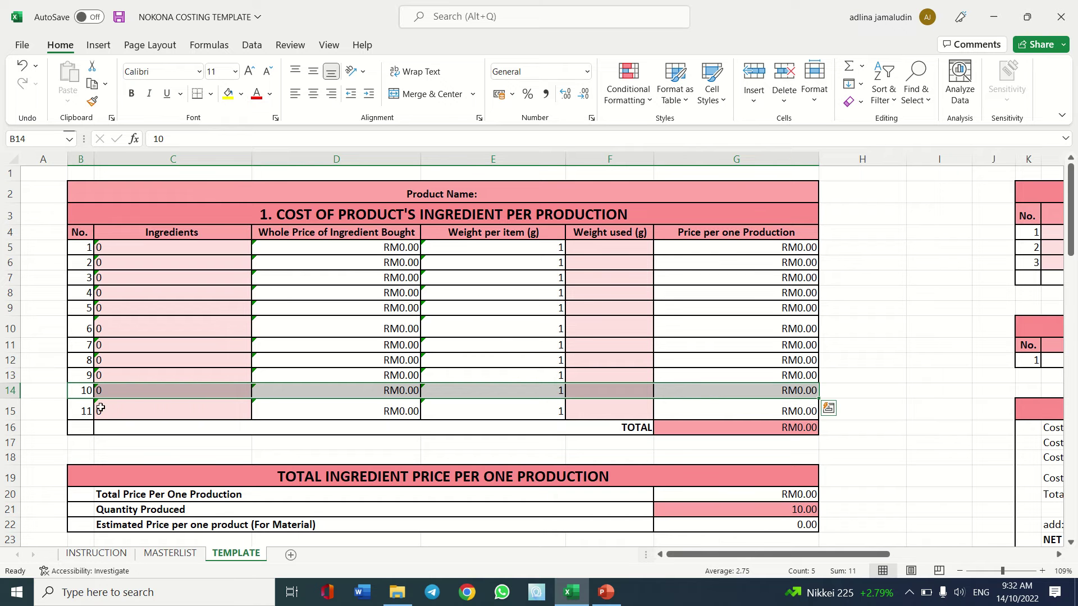
right_click(132, 390)
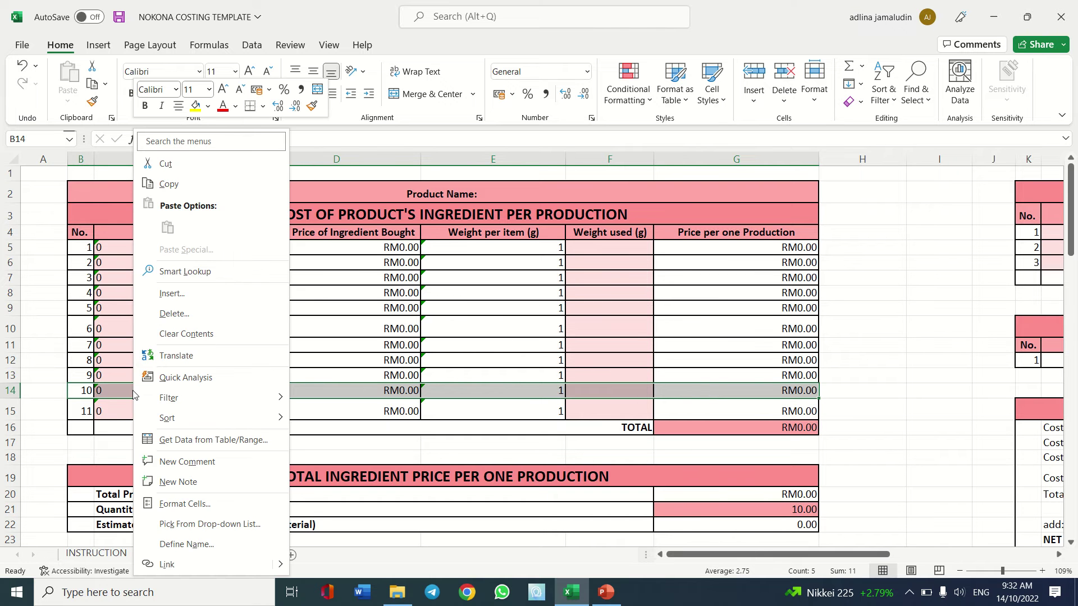
left_click(187, 294)
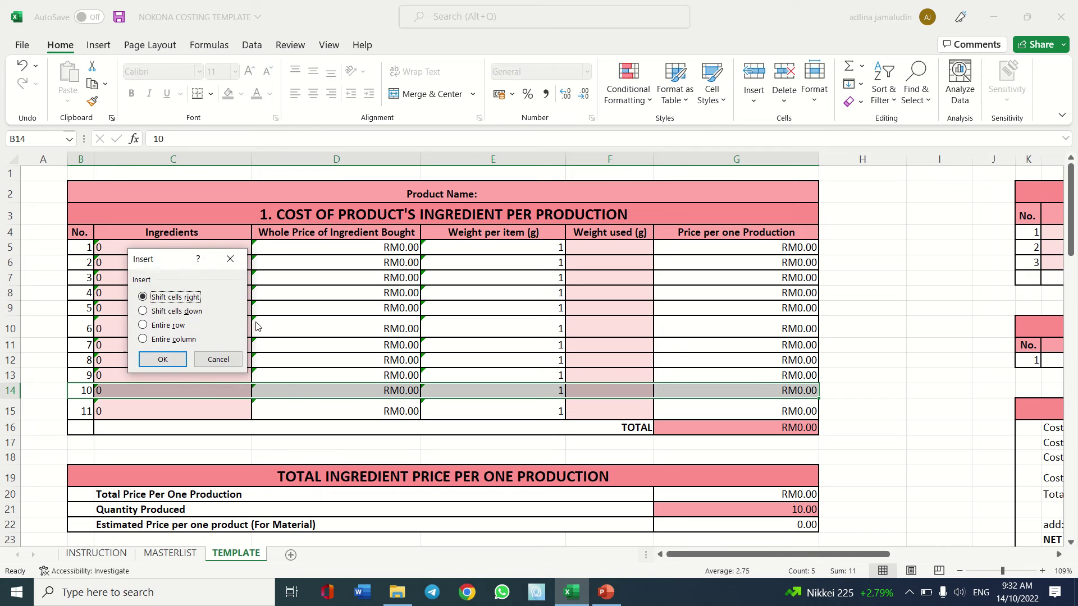
left_click(189, 312)
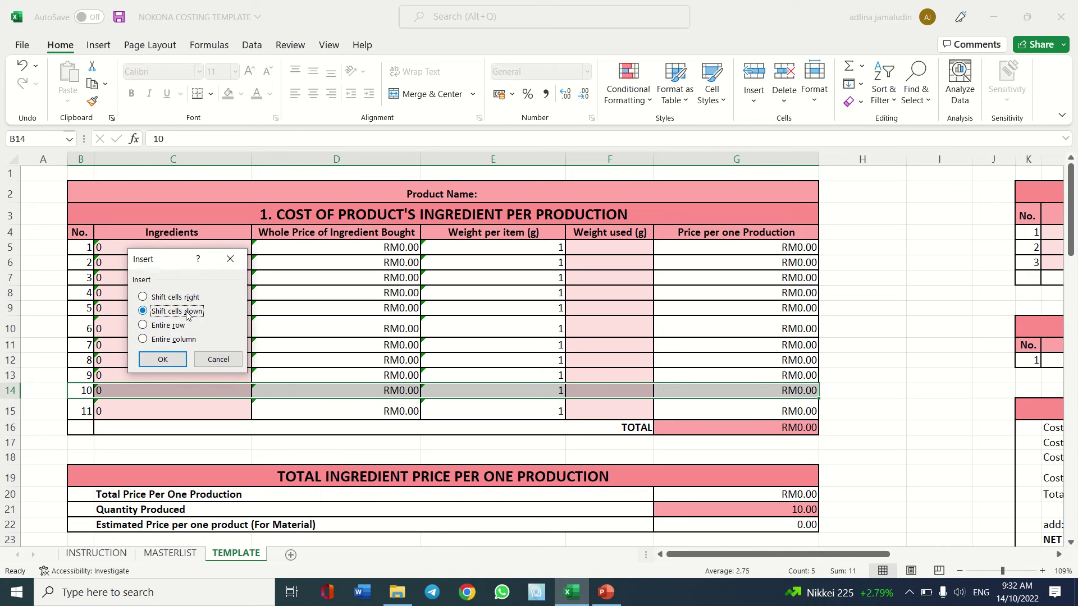
left_click(161, 359)
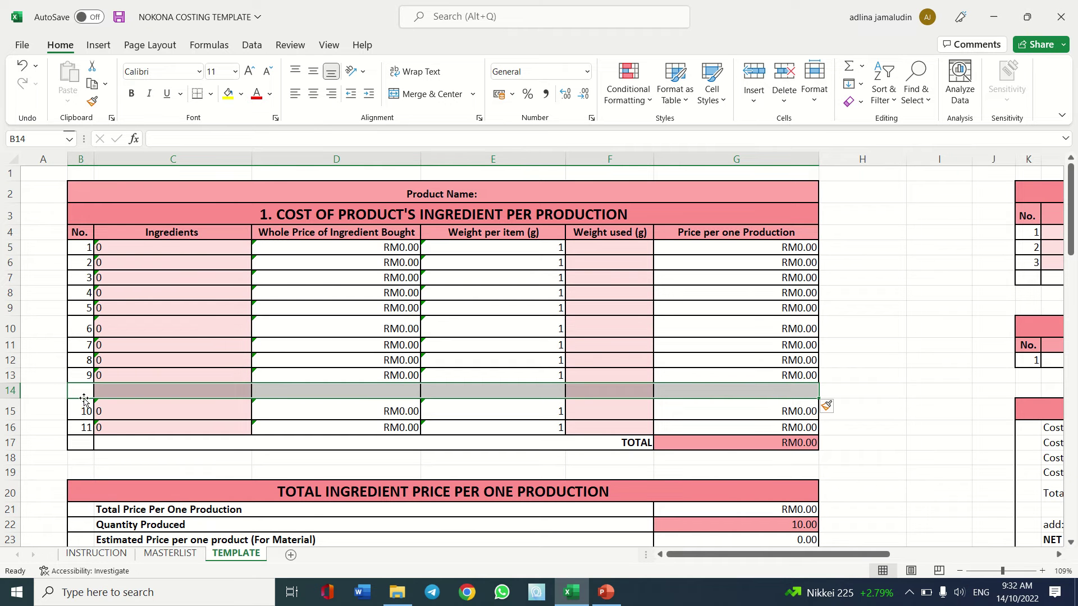
right_click(100, 388)
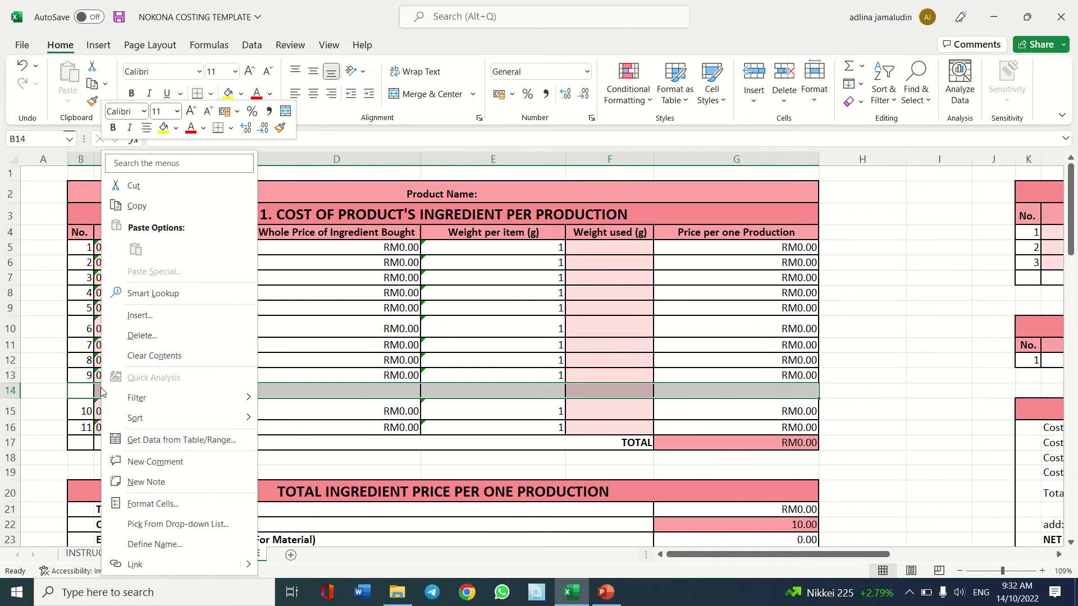
left_click(140, 316)
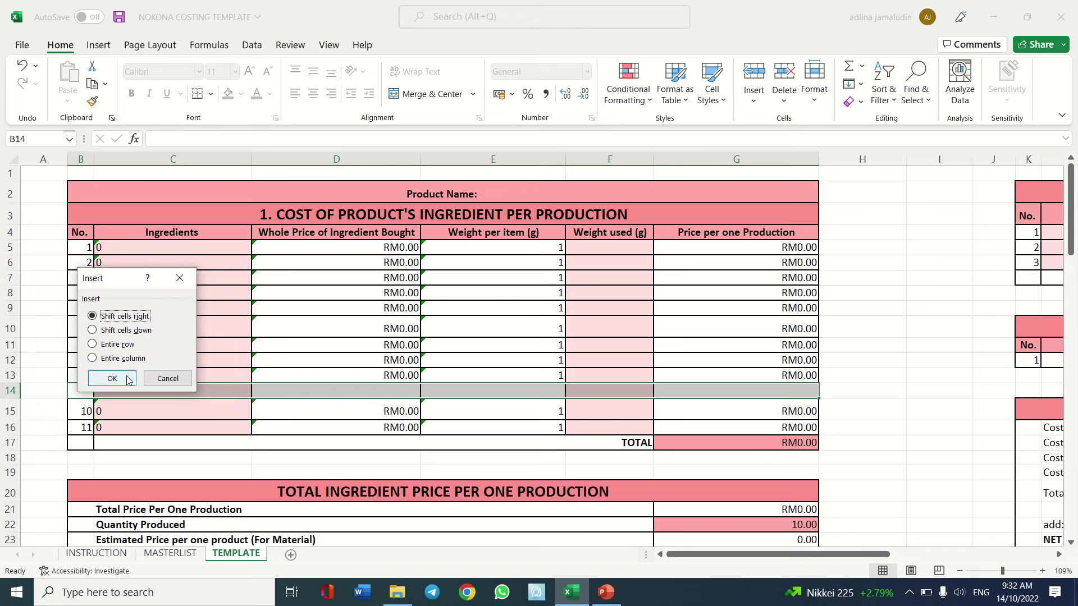
left_click(123, 330)
left_click(112, 377)
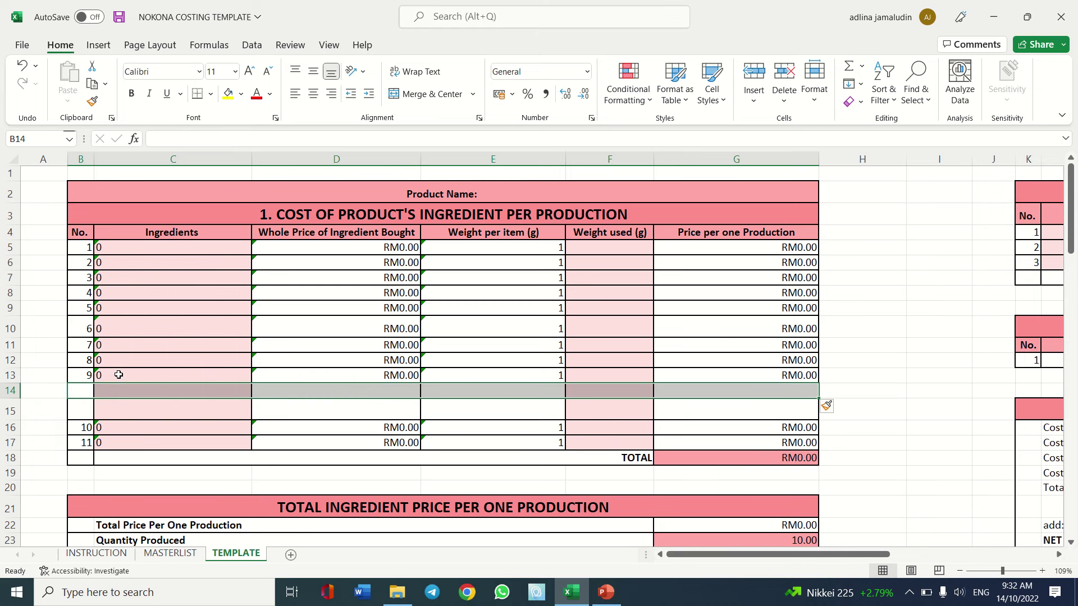
Fill item 9's cells C13:G13 down through the two blank rows to copy their formulas
left_click(121, 407)
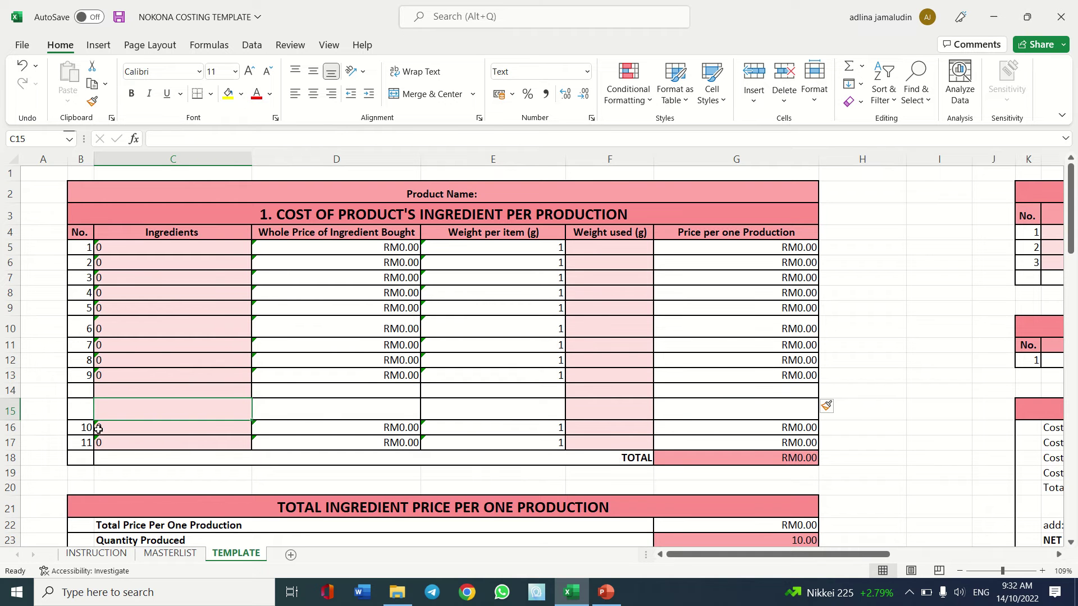
left_click(115, 377)
left_click_drag(116, 377, 811, 415)
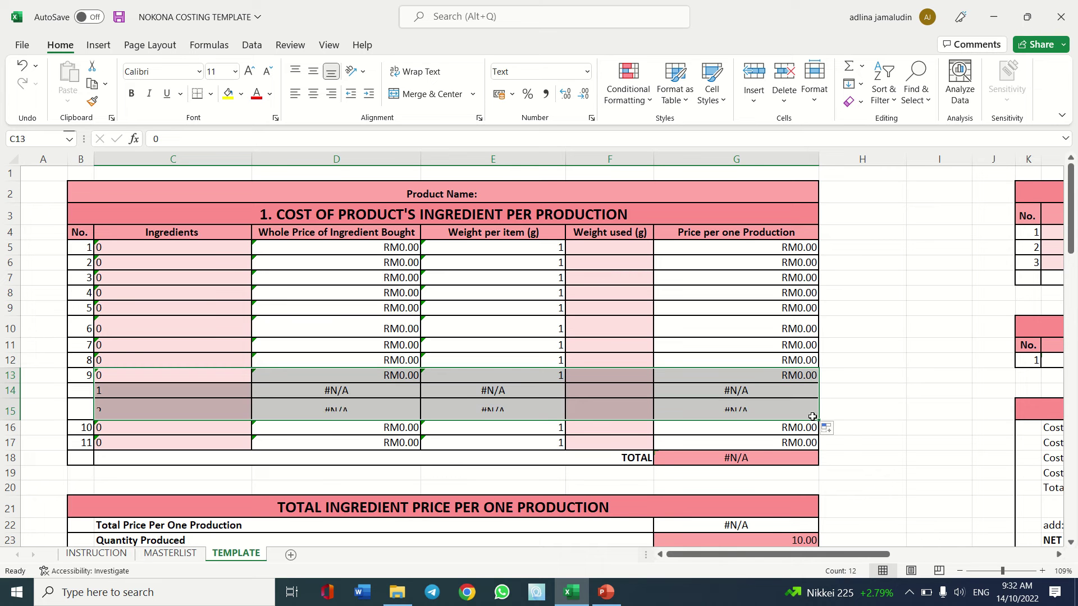
Set the ingredient entries in C14 and C15 to 0
left_click(179, 394)
type("0")
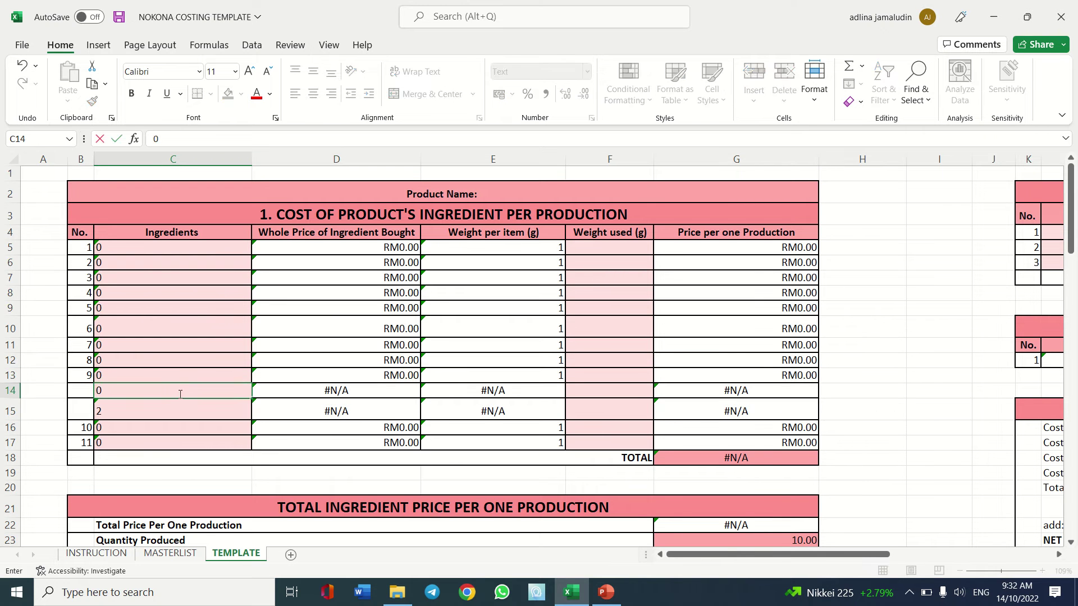
key("Return")
type("0")
key("Return")
Correct the price VLOOKUP in D14 so its table range is MASTERLIST!C4:F107
left_click(301, 395)
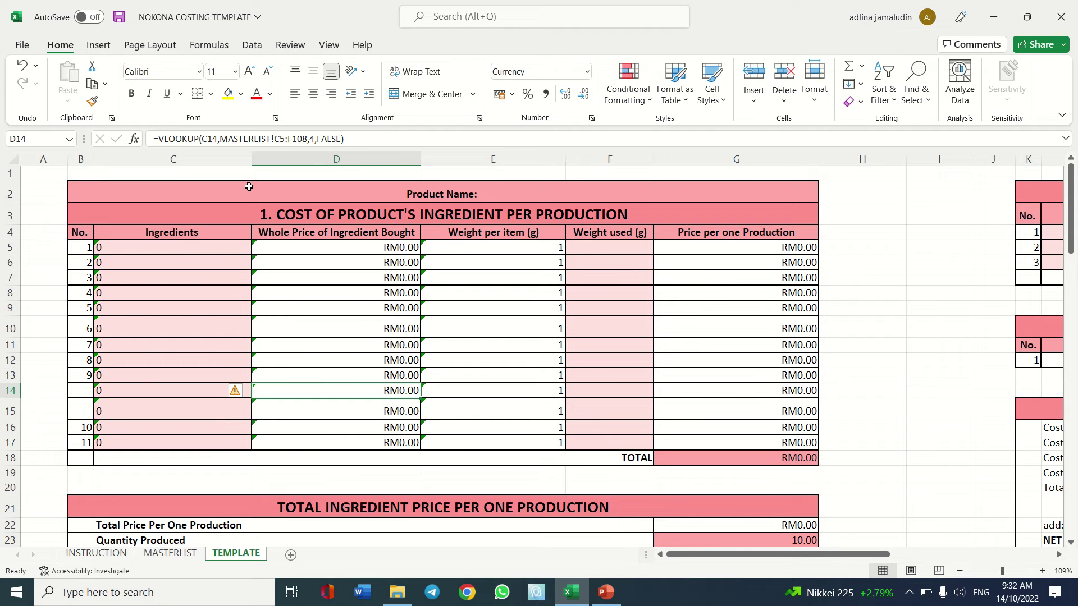
left_click(288, 138)
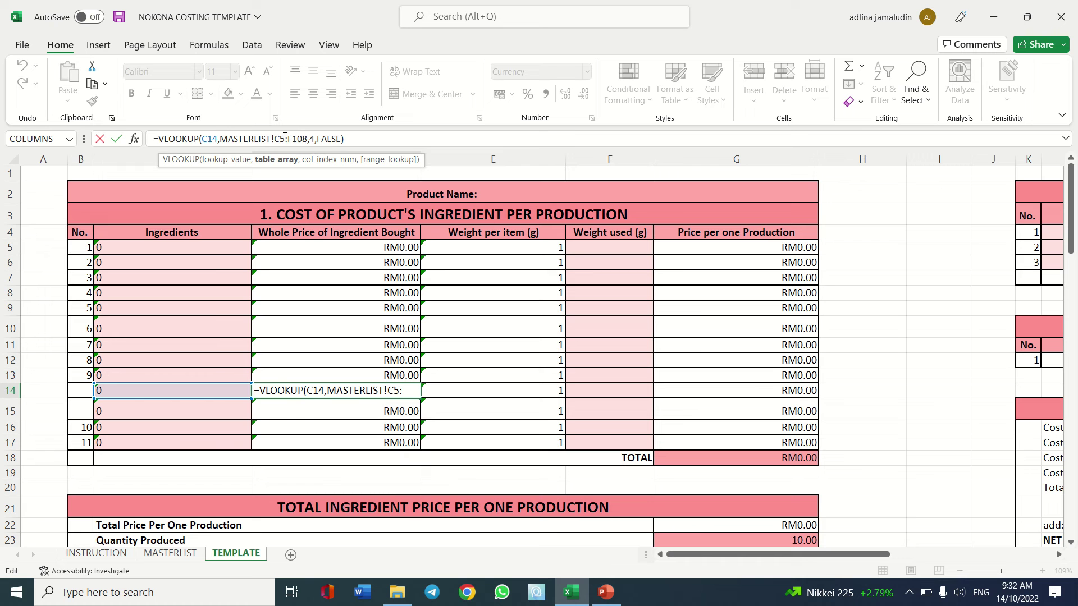
key("BackSpace")
type("4")
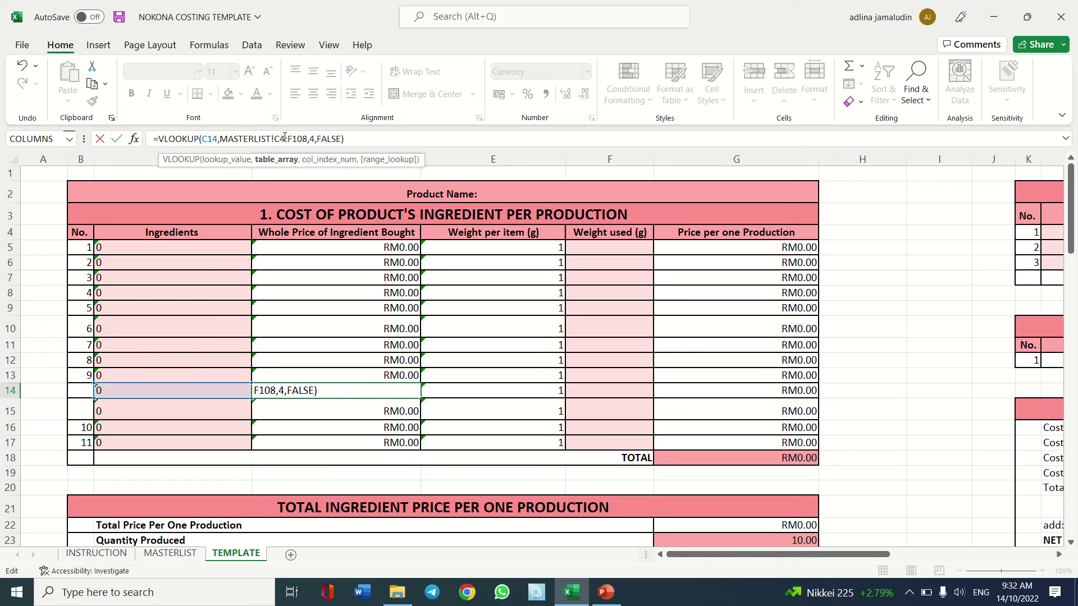
key("BackSpace")
type("7")
key("Return")
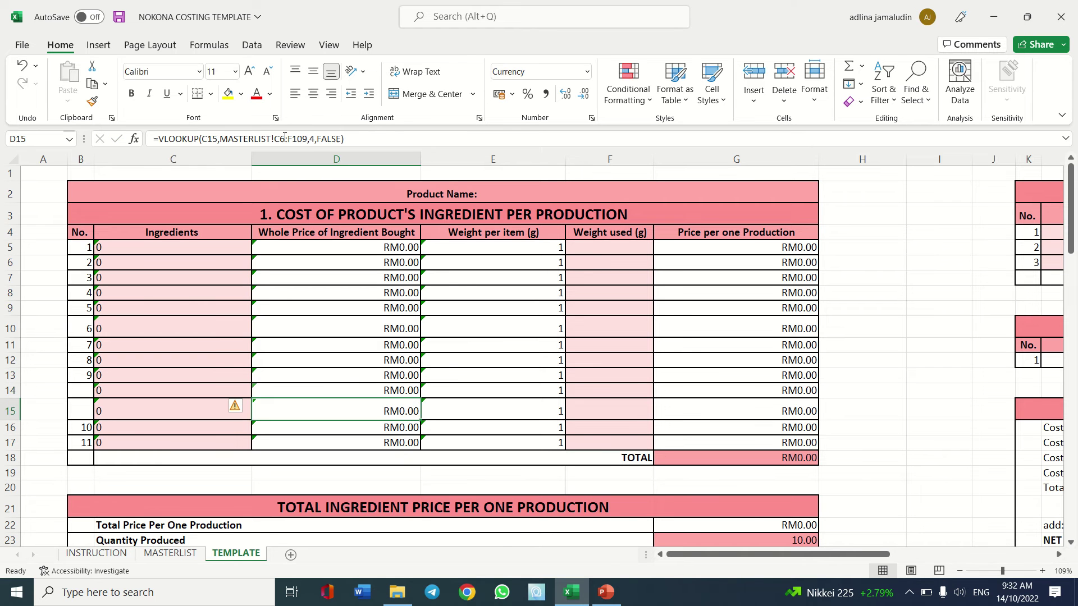
Correct the price VLOOKUP in D15 to use the table range MASTERLIST!C4:F107
left_click(286, 138)
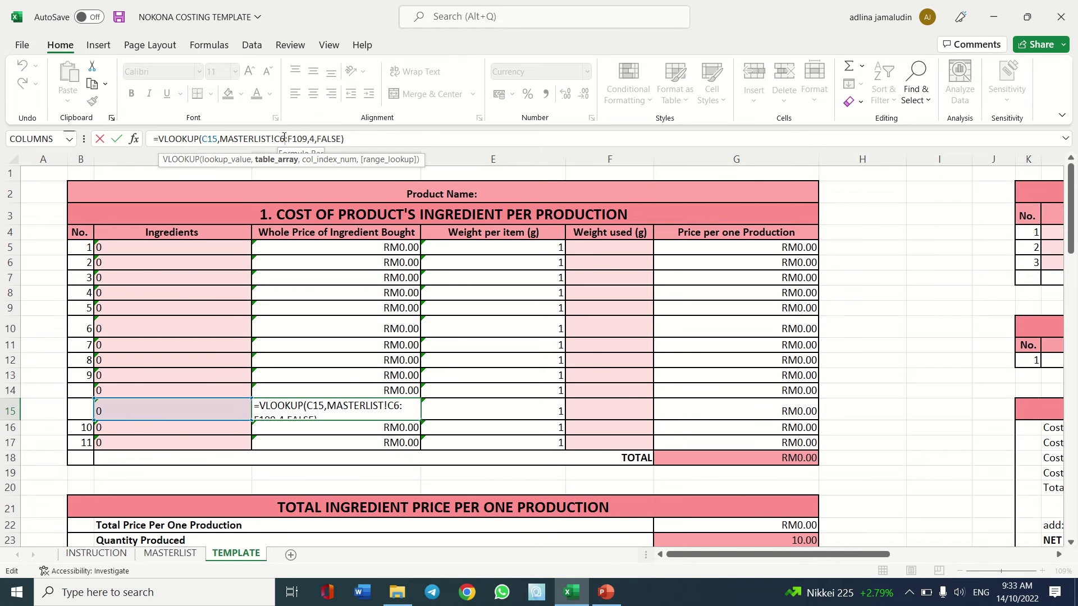
key("BackSpace")
type("4")
key("Right")
key("Right")
key("Right")
key("Right")
key("Right")
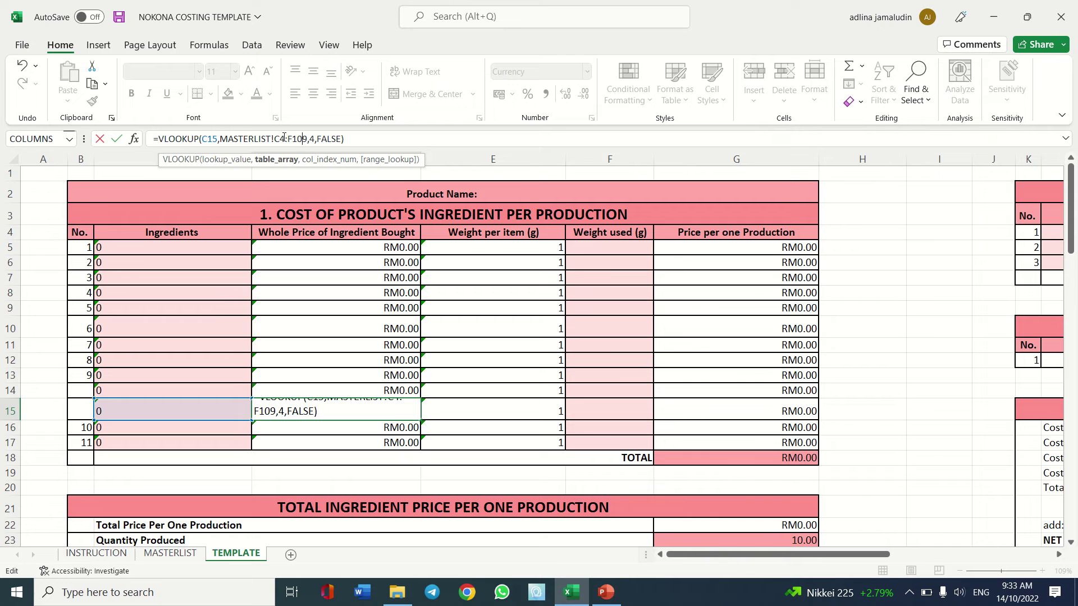
key("Return")
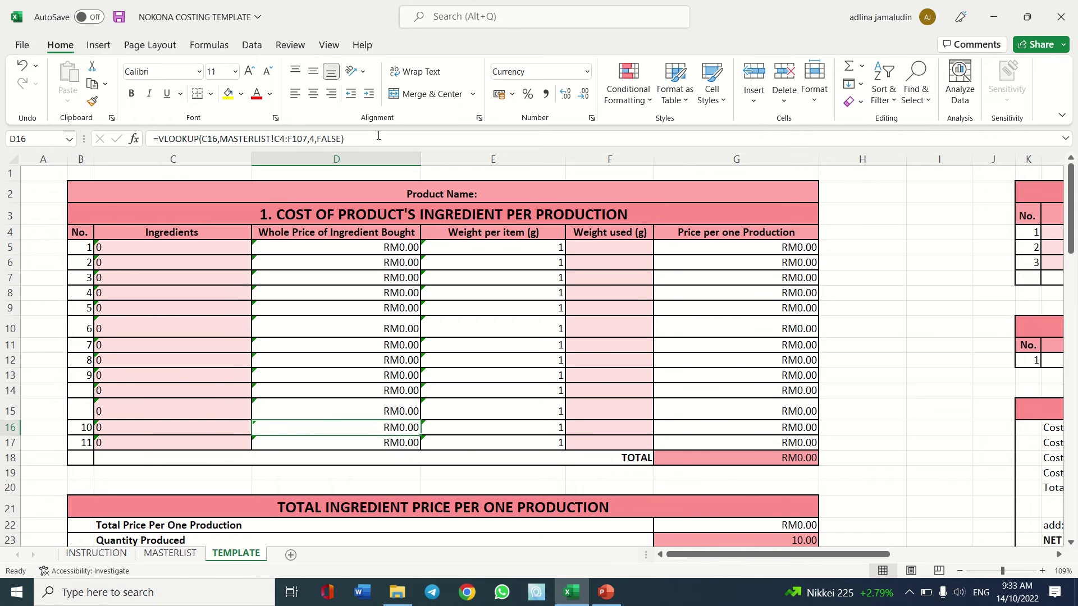
Correct the weight VLOOKUP in E14 so its table range is MASTERLIST!C4:F107
left_click(470, 388)
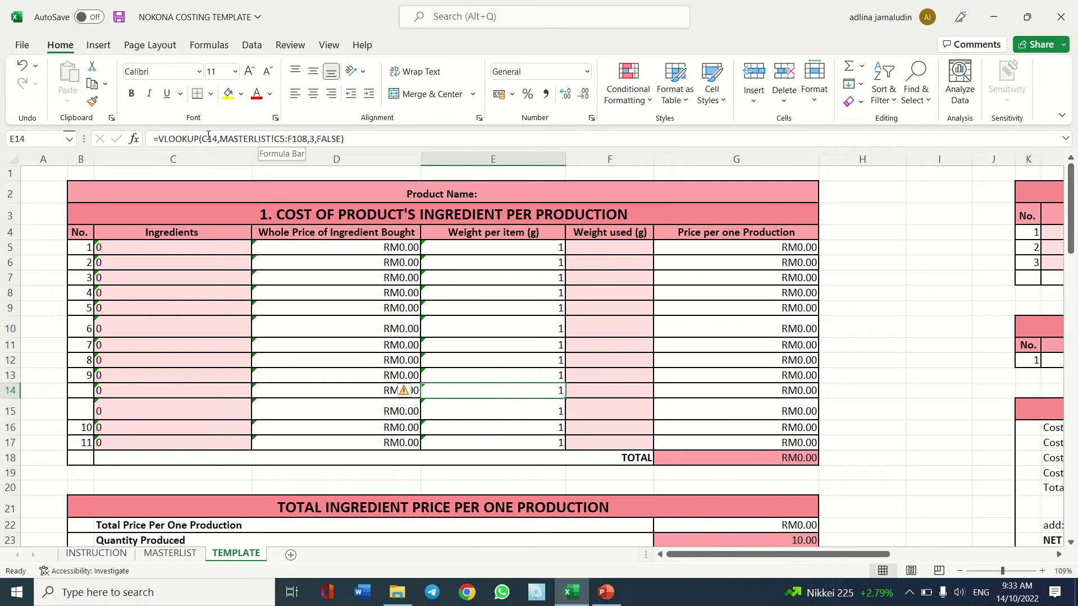
left_click(285, 138)
key("BackSpace")
type("4")
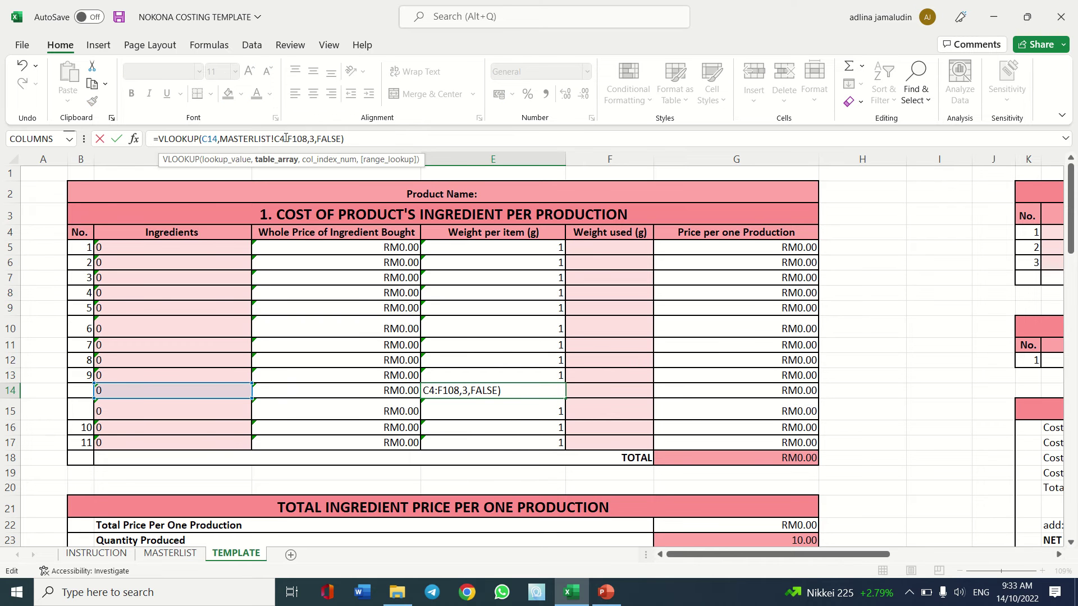
key("BackSpace")
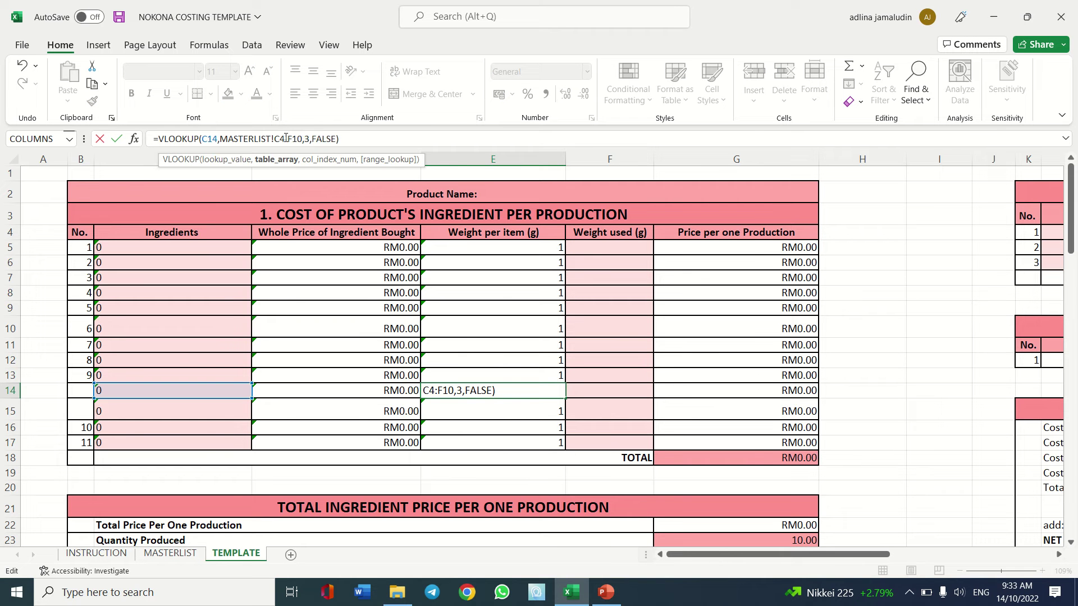
type("7")
key("Return")
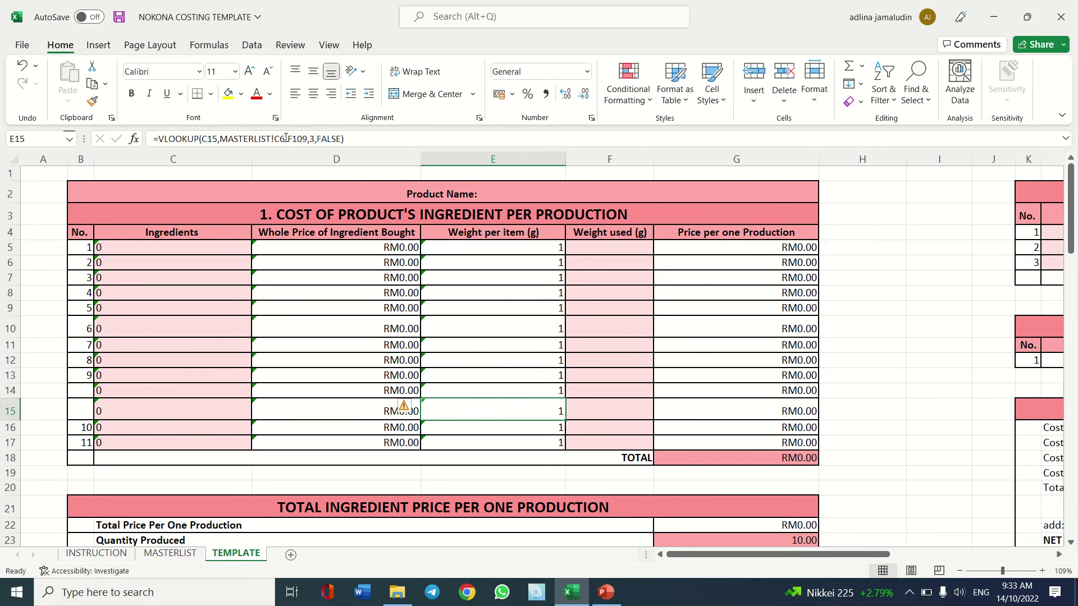
Correct the weight VLOOKUP in E15 to use the table range MASTERLIST!C4:F107
left_click(285, 138)
key("BackSpace")
type("4")
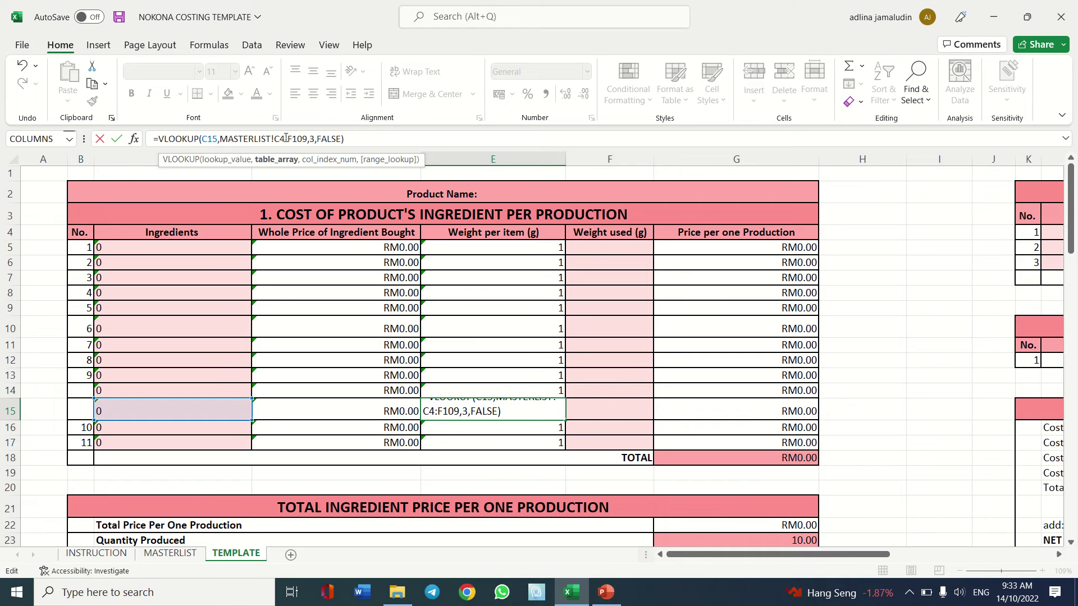
key("BackSpace")
type("7")
key("Return")
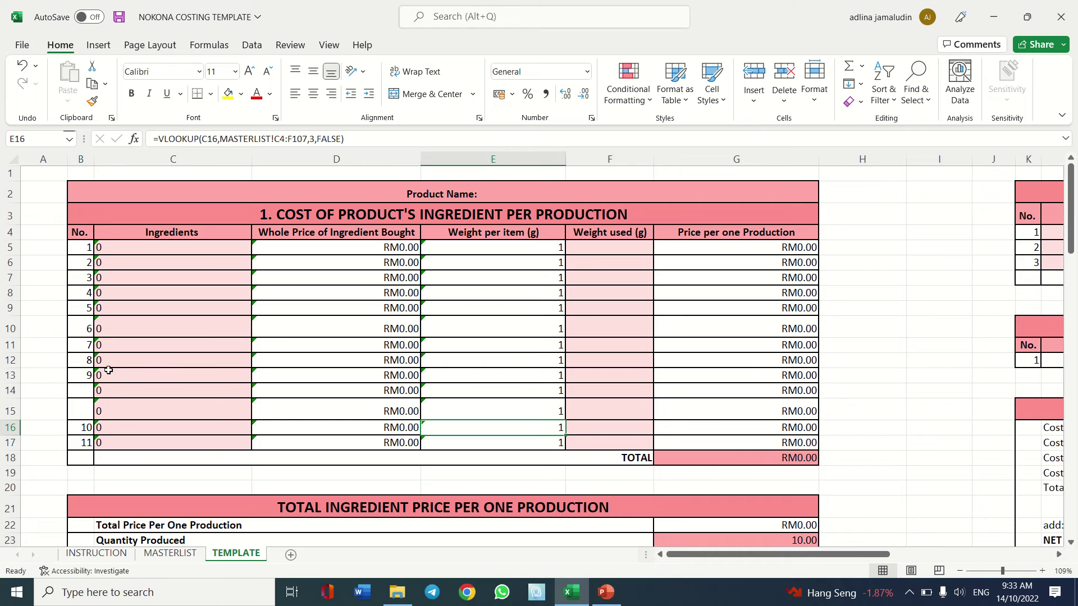
Continue the item numbering in the No. column from 6 down to 13 in the last ingredient row
left_click_drag(79, 329, 98, 443)
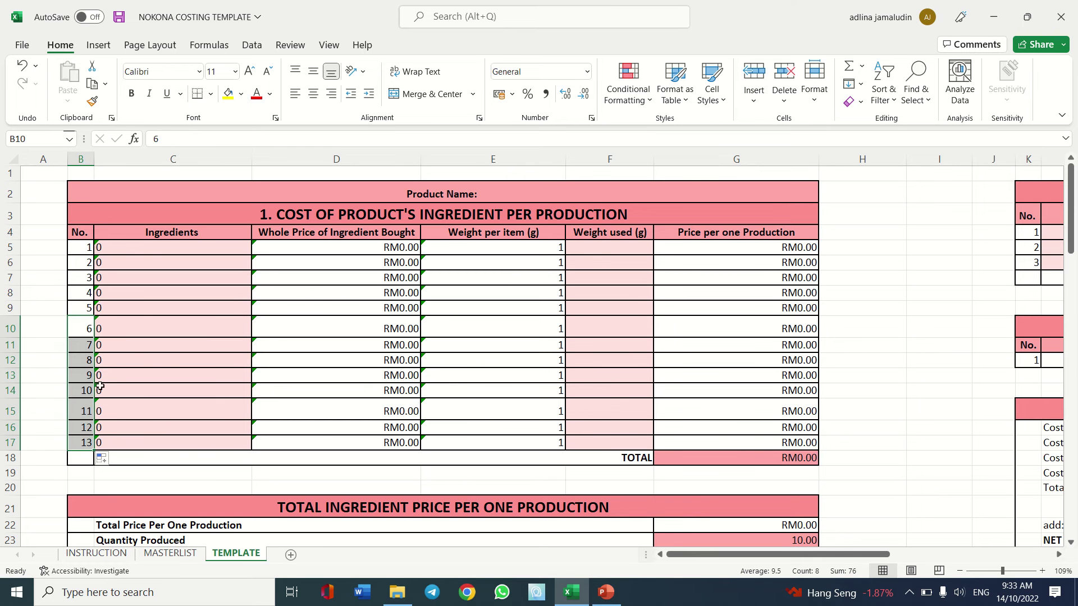
left_click(133, 406)
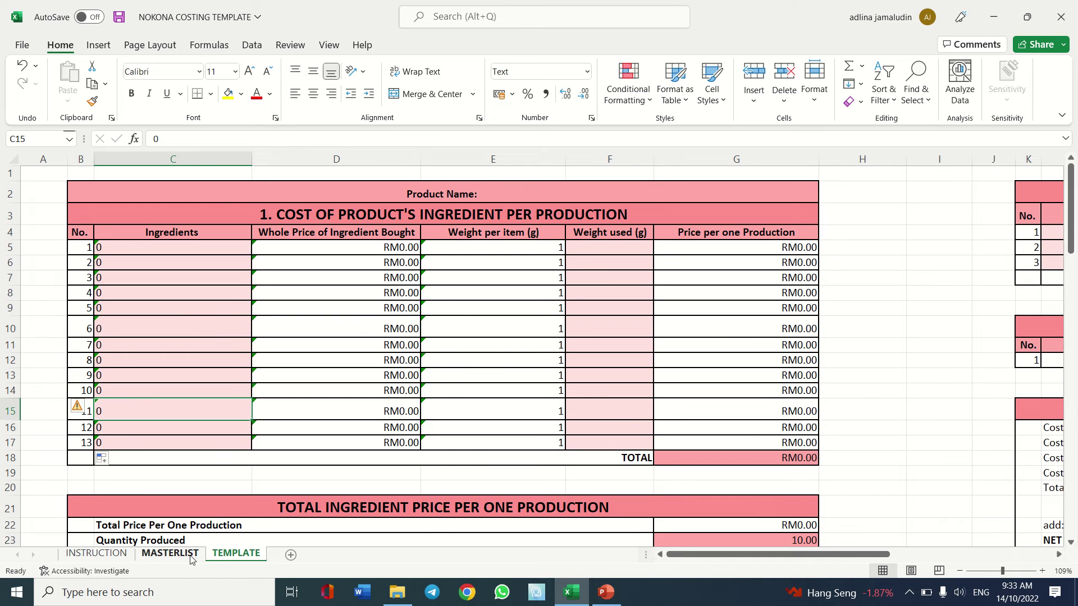
Review the MASTERLIST tables and the template's ingredient and packaging cost sections
left_click(170, 554)
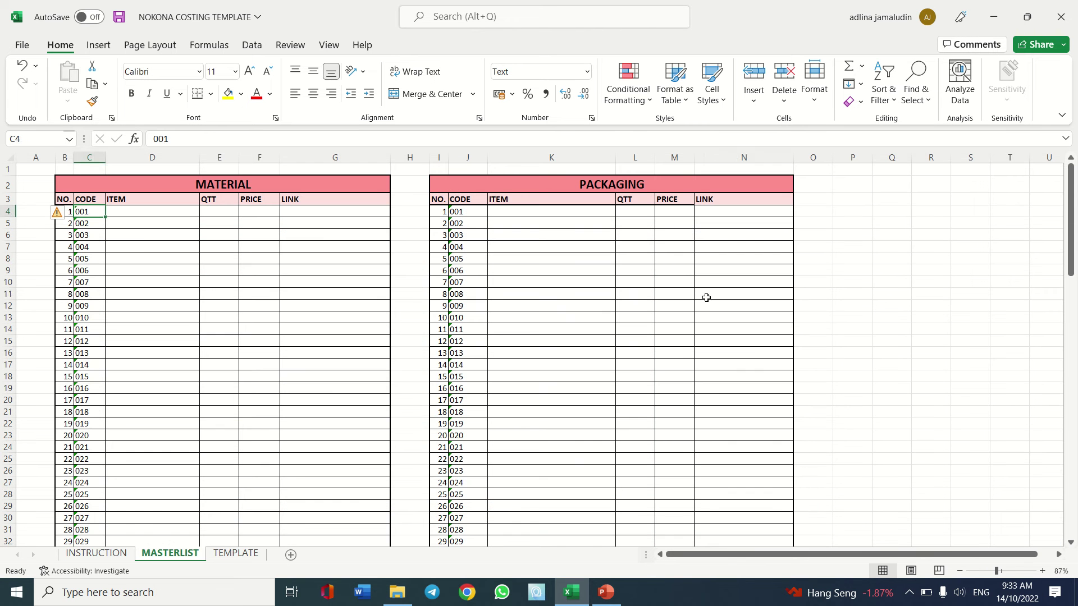
left_click(235, 554)
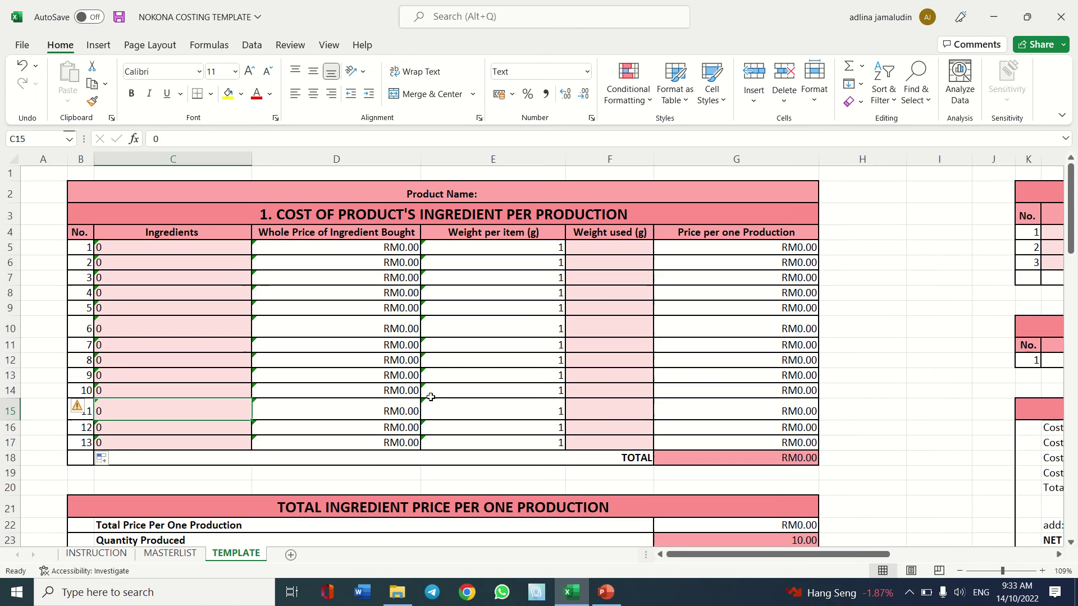
scroll(430, 397, "down", 5)
scroll(431, 396, "down", 3)
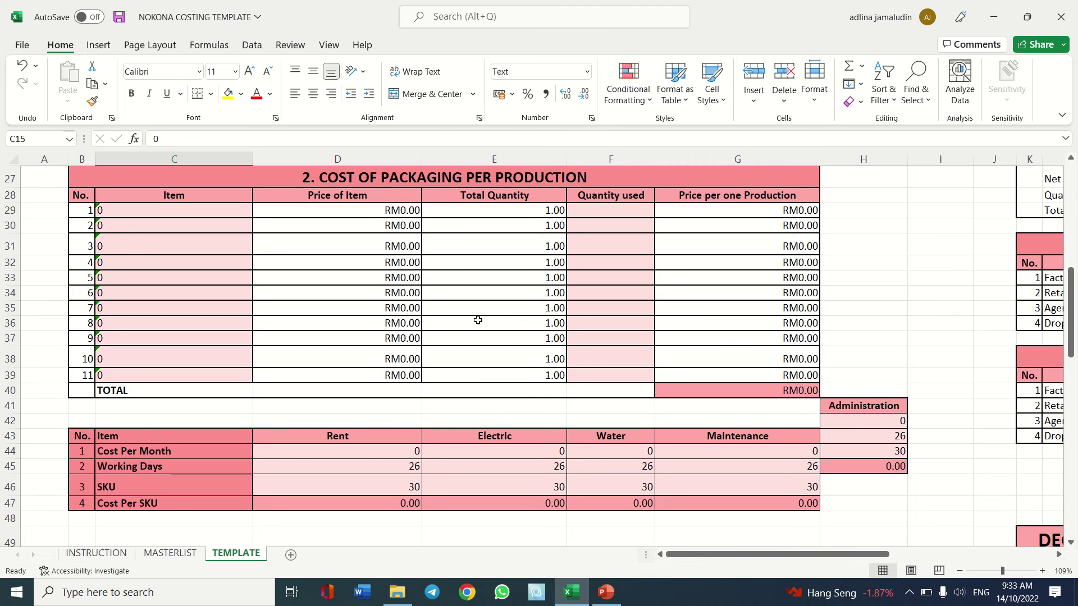
scroll(478, 320, "up", 8)
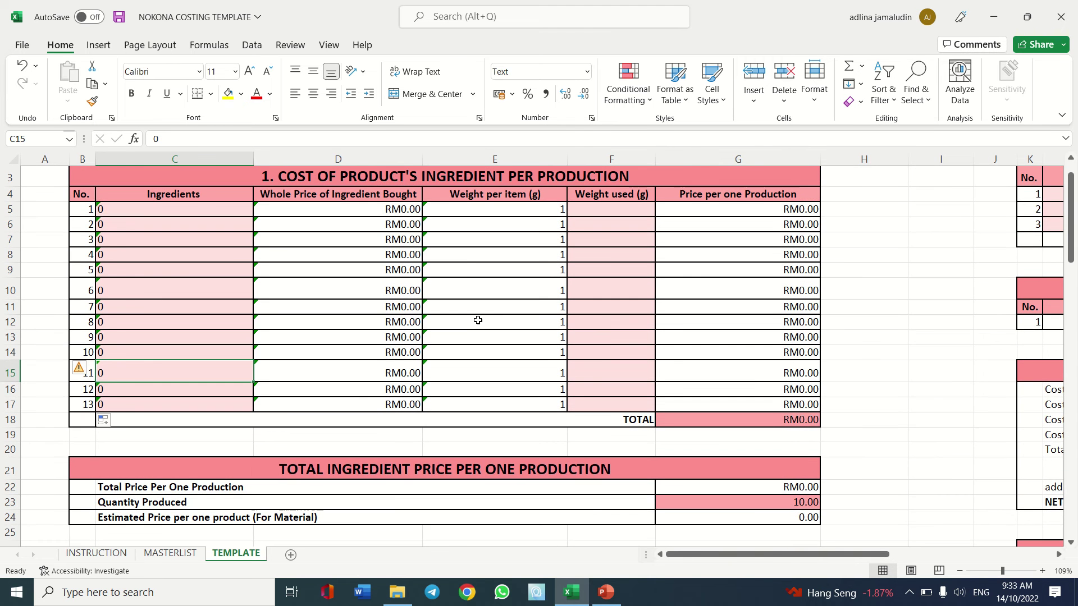
scroll(478, 320, "down", 3, "ctrl")
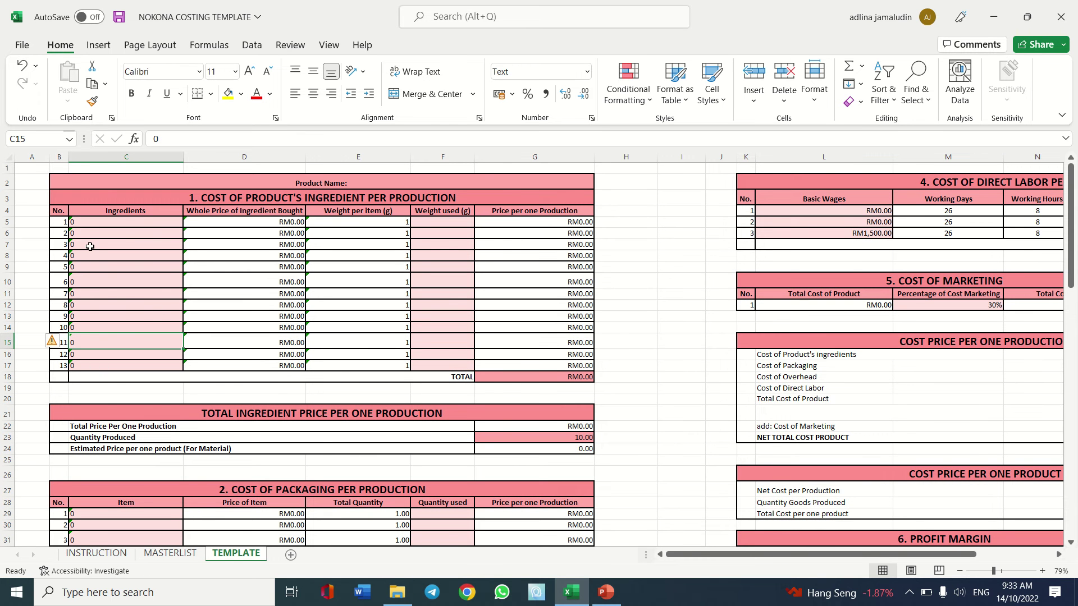
Widen the material table's CODE column on the MASTERLIST sheet to fit longer names
left_click(171, 555)
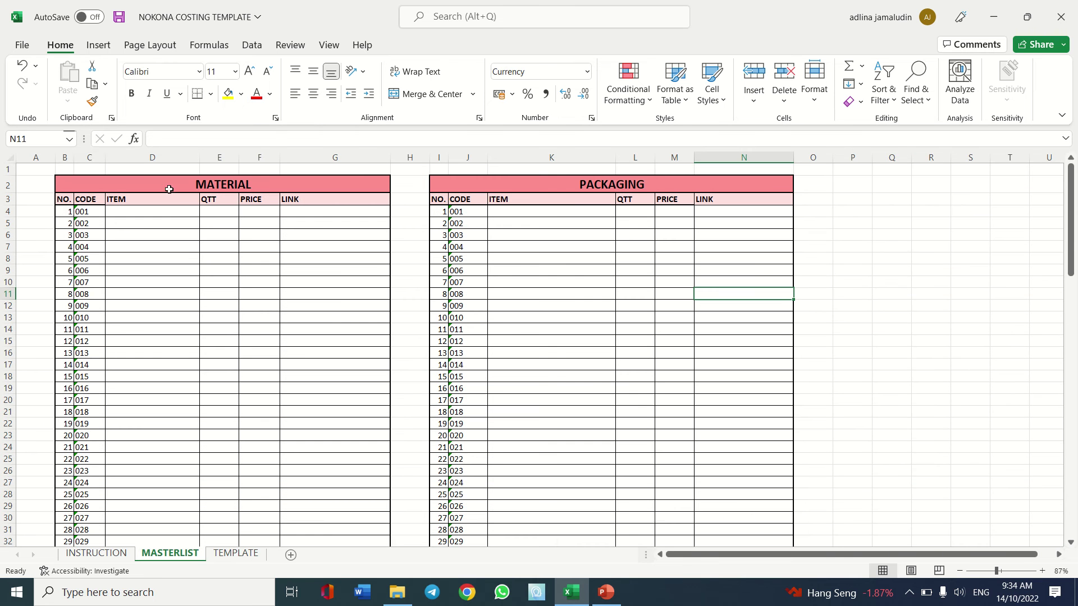
left_click(92, 156)
left_click_drag(105, 158, 166, 158)
Fill the first material row with the code TEPUNG GANDUM, a quantity of 2 and a price of RM3.00
left_click(136, 213)
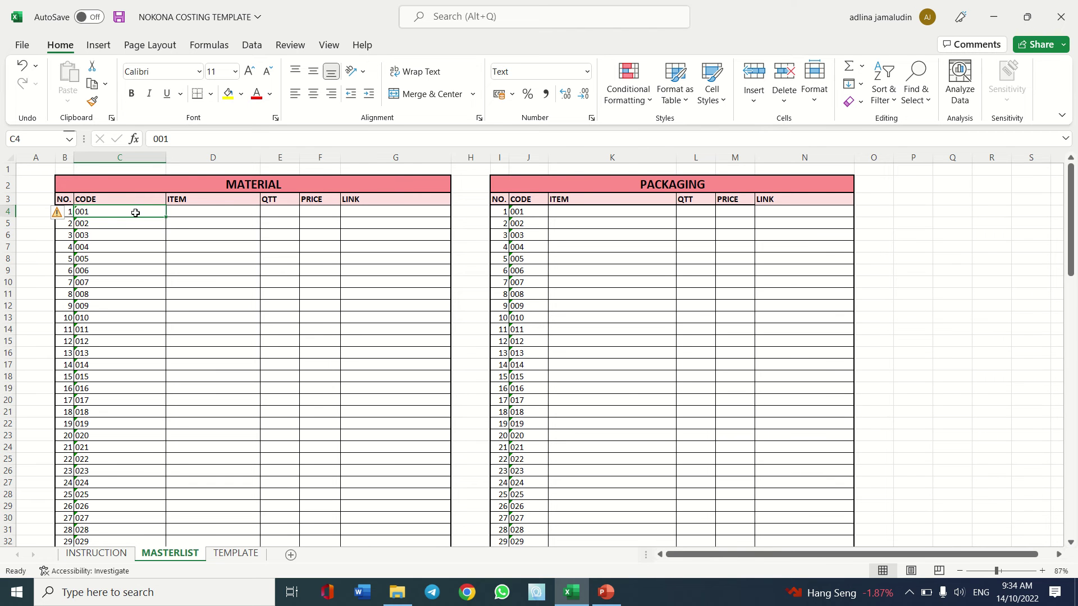
type("TEP")
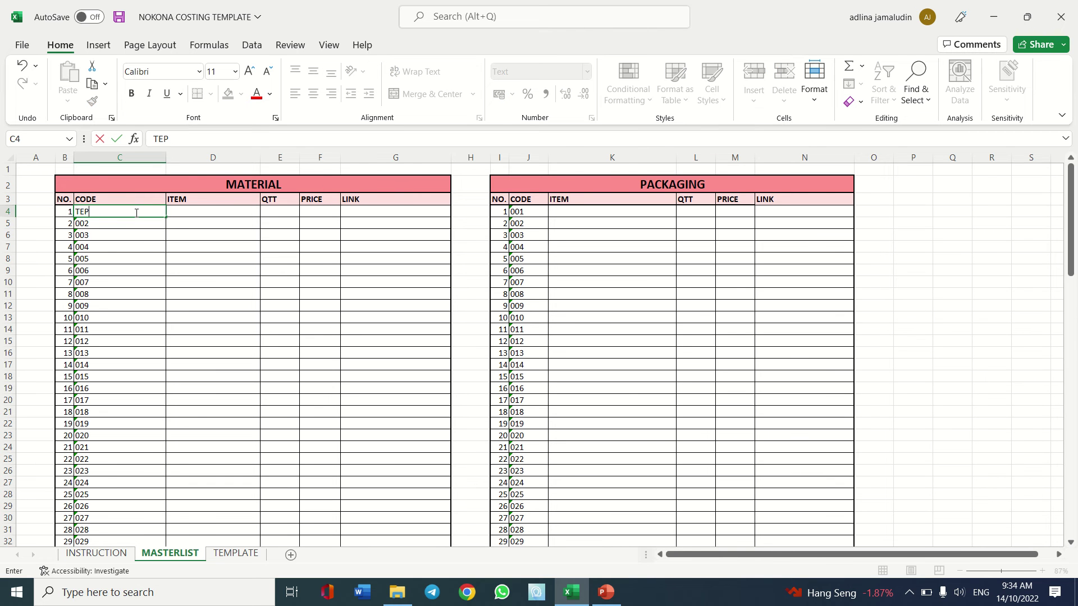
type("UNG GANDUM")
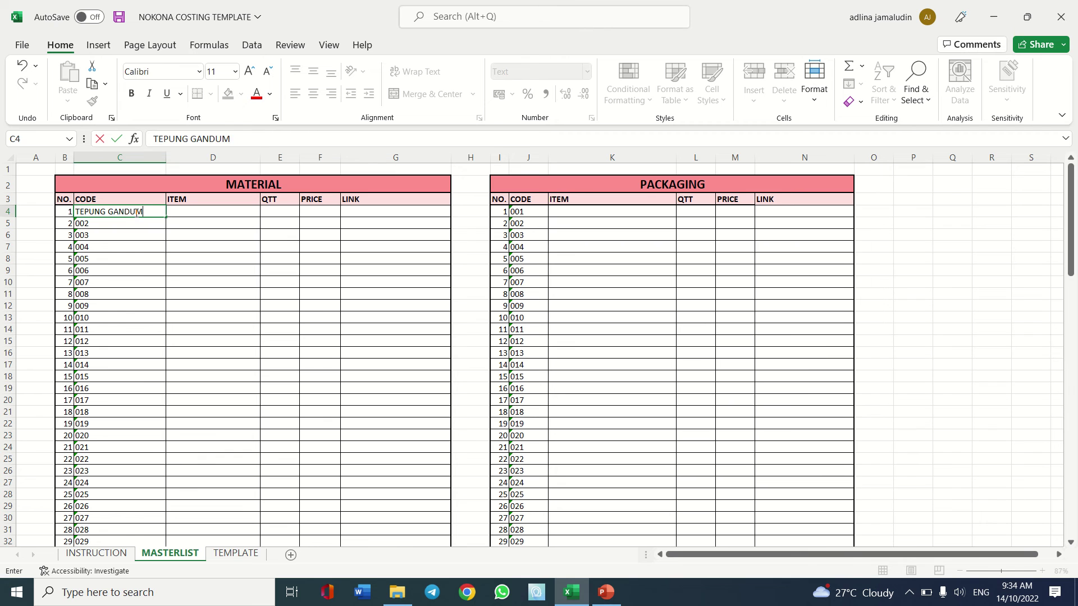
key("Tab")
key("Tab")
type("2")
key("Tab")
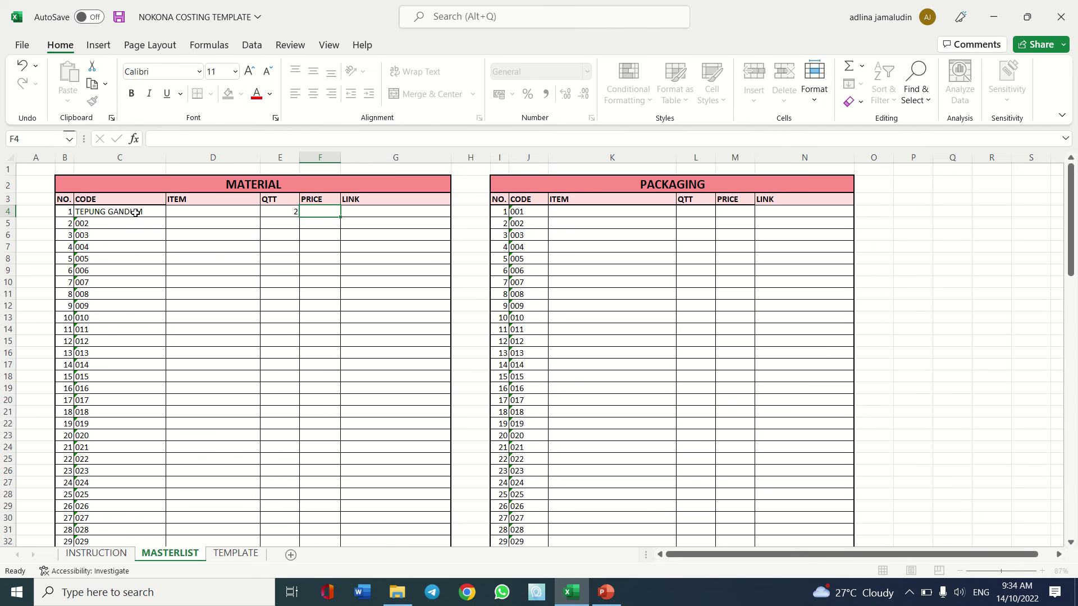
type("3")
key("Tab")
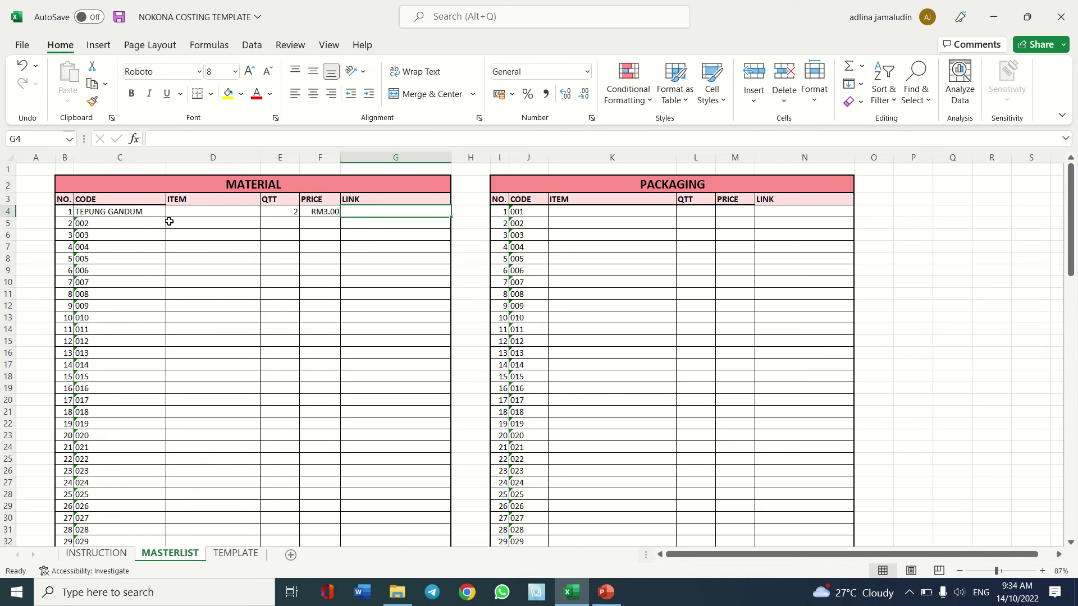
Fill the second material row with the code TGN and the item name TEPUNG GANDUM
left_click(129, 223)
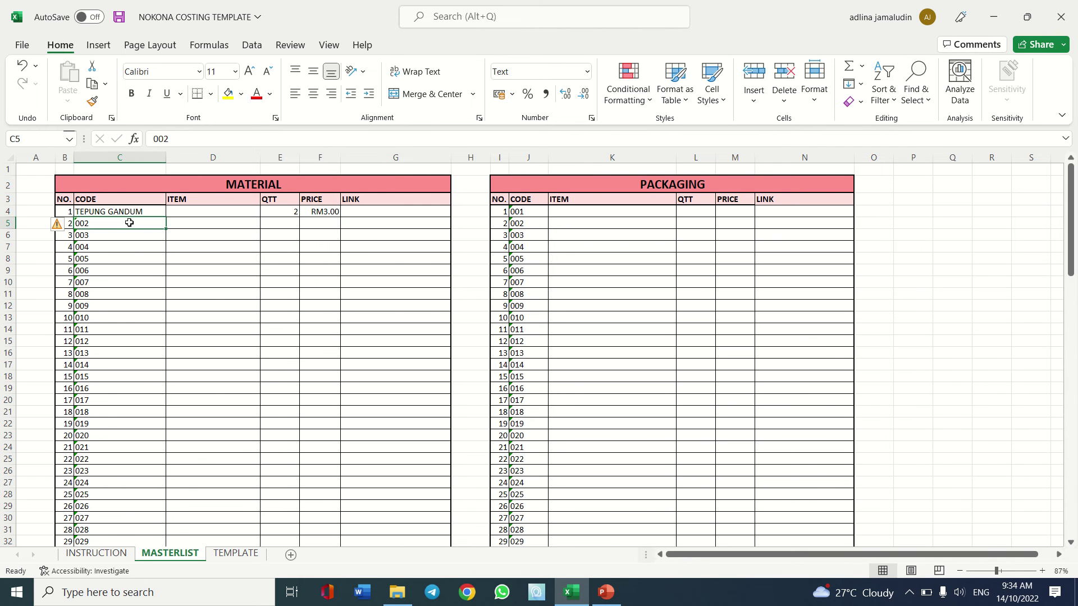
type("TG")
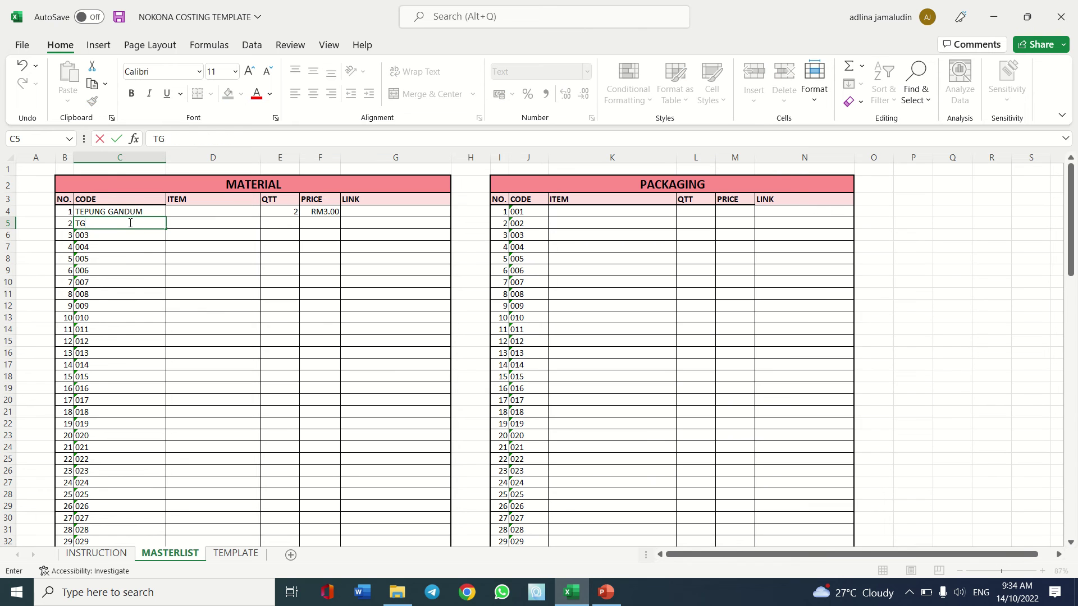
type("N")
key("Return")
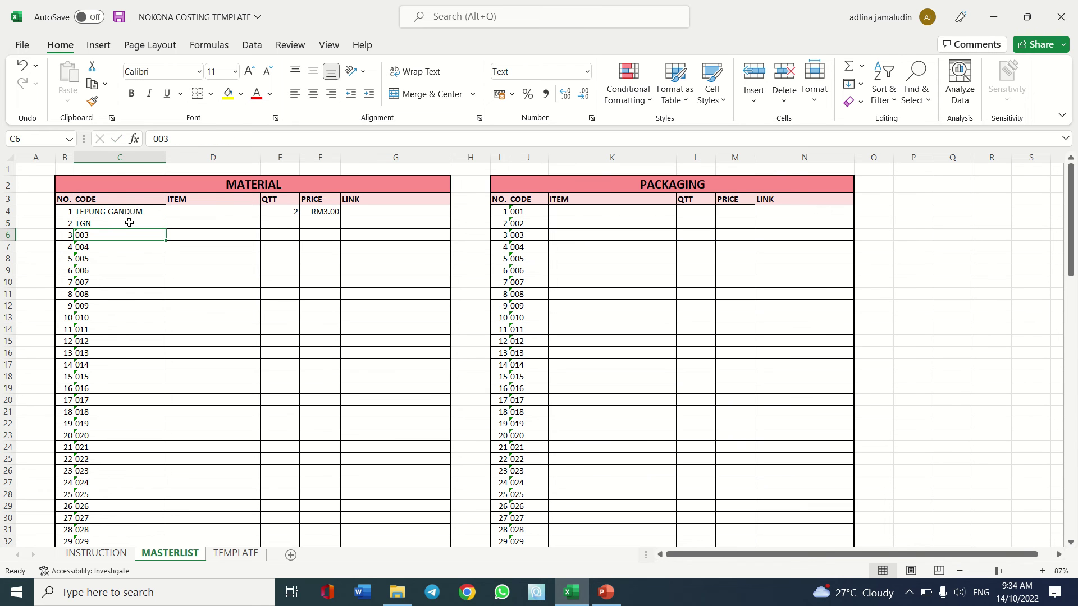
left_click(226, 224)
type("R")
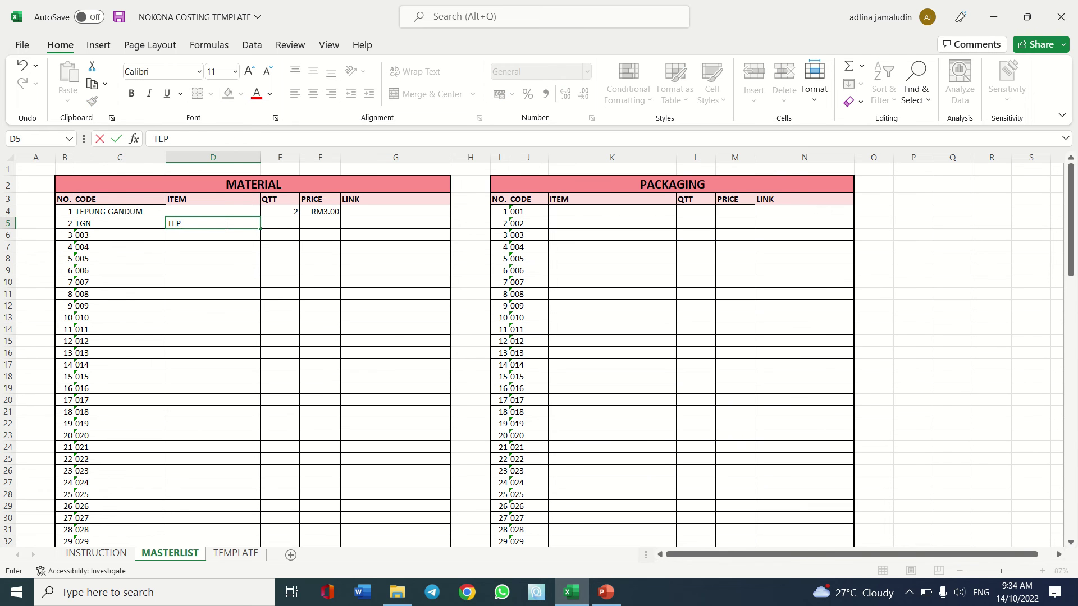
type("EPUNG GANDUM")
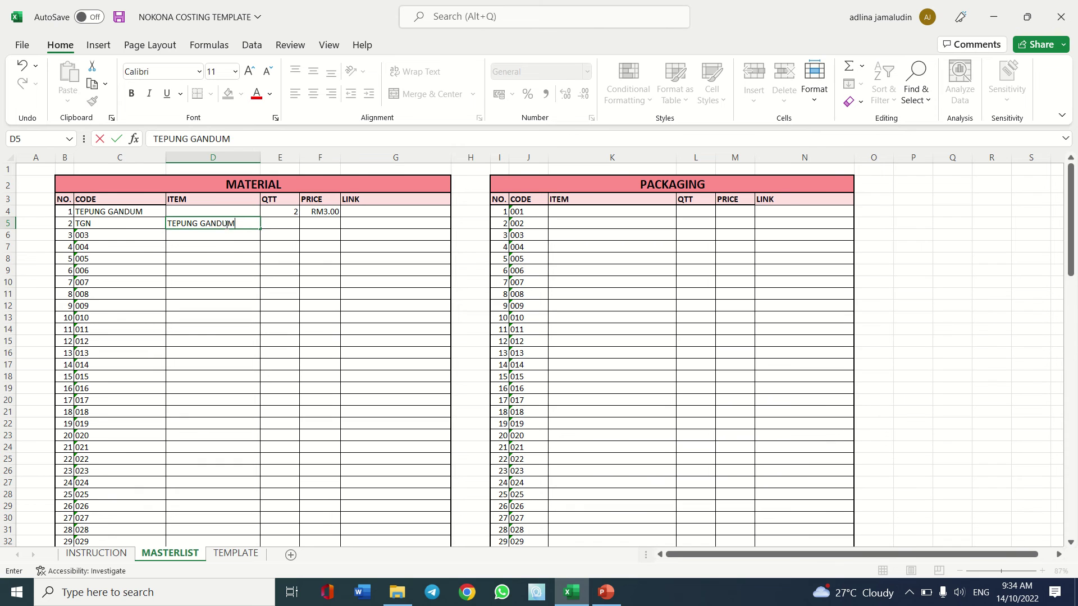
Replace the third material row's code with Tepung Jagung
left_click(130, 240)
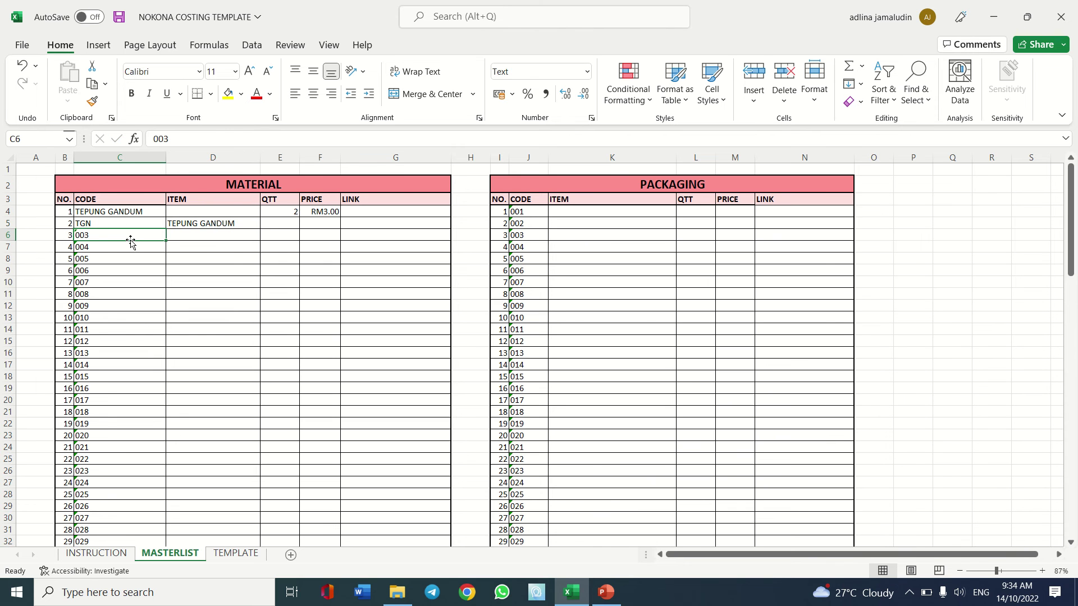
type("Tepun")
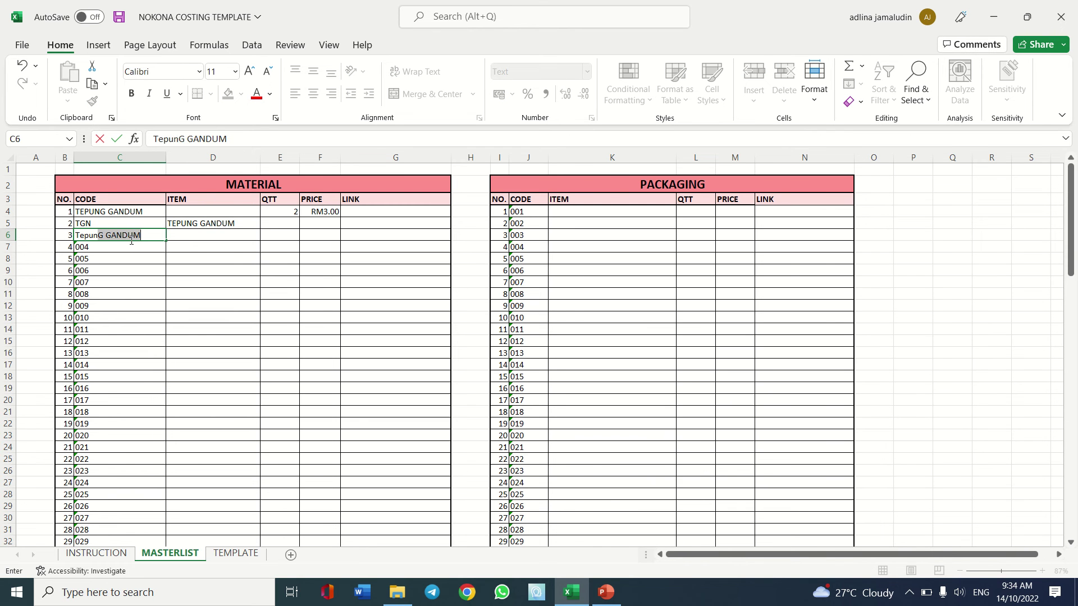
type("g Jagung")
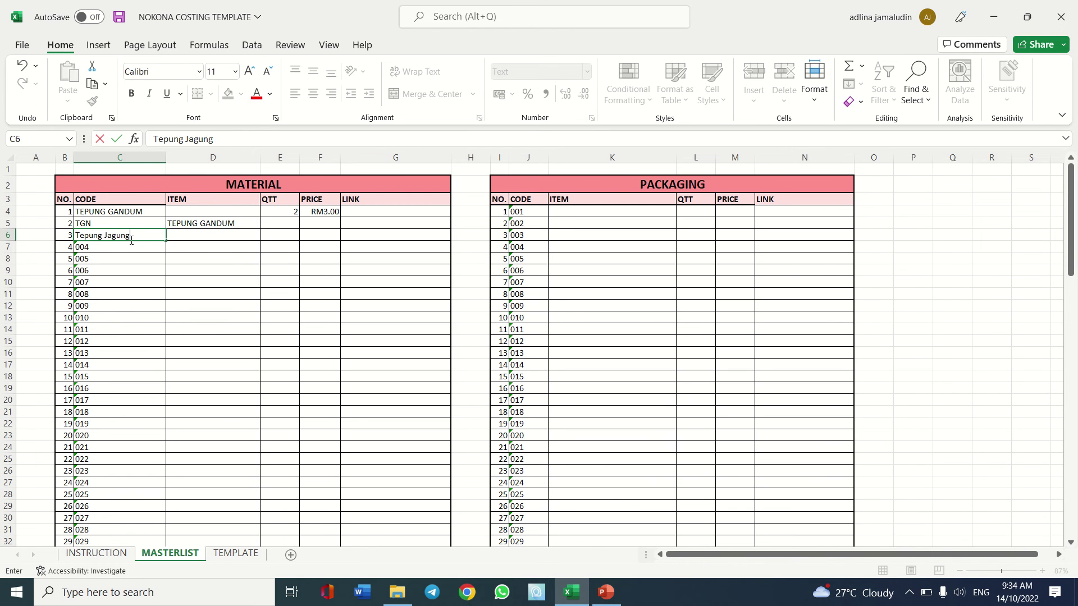
left_click(173, 237)
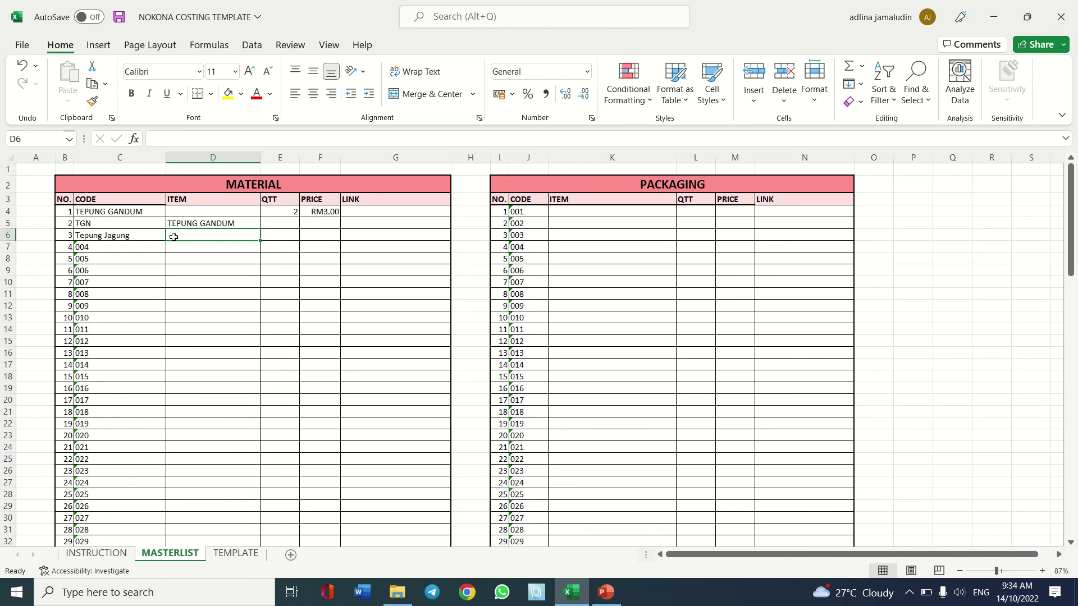
Enter tepung gandum in lowercase as the first ingredient on the TEMPLATE sheet
left_click(236, 553)
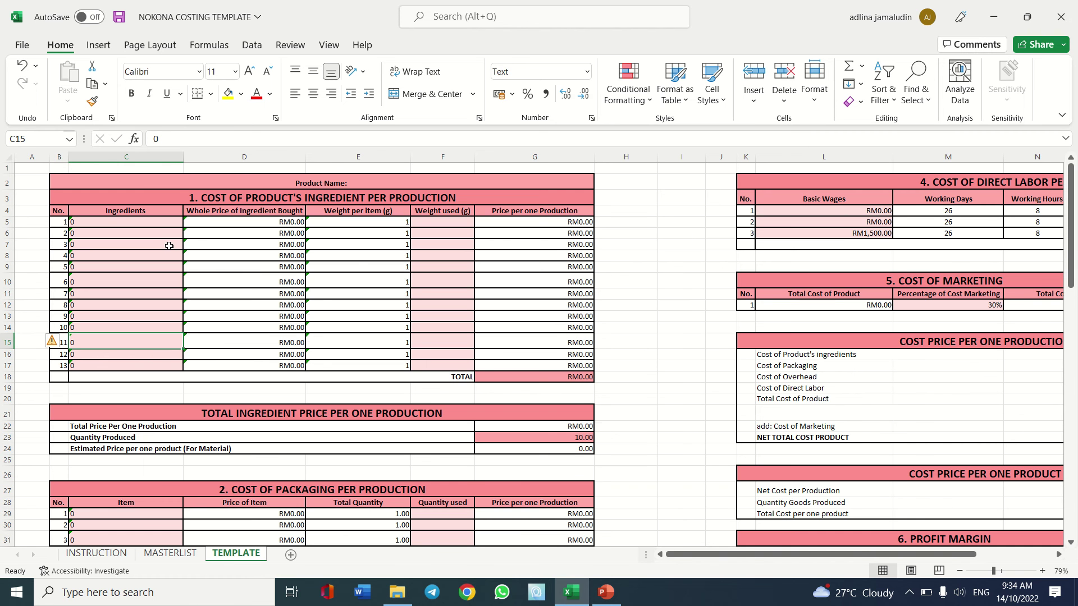
left_click(135, 222)
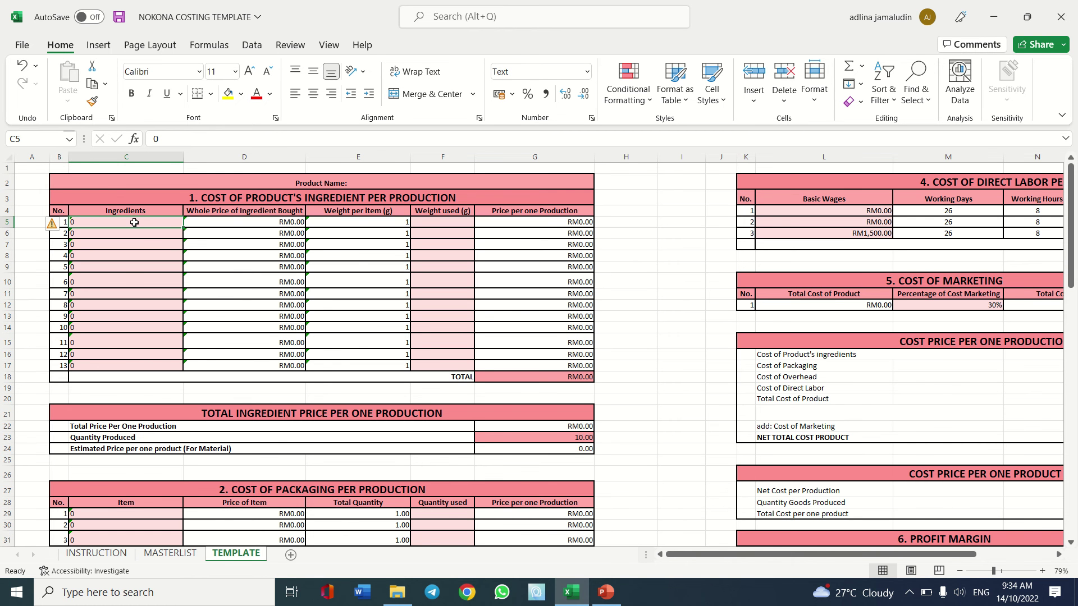
type("tepun")
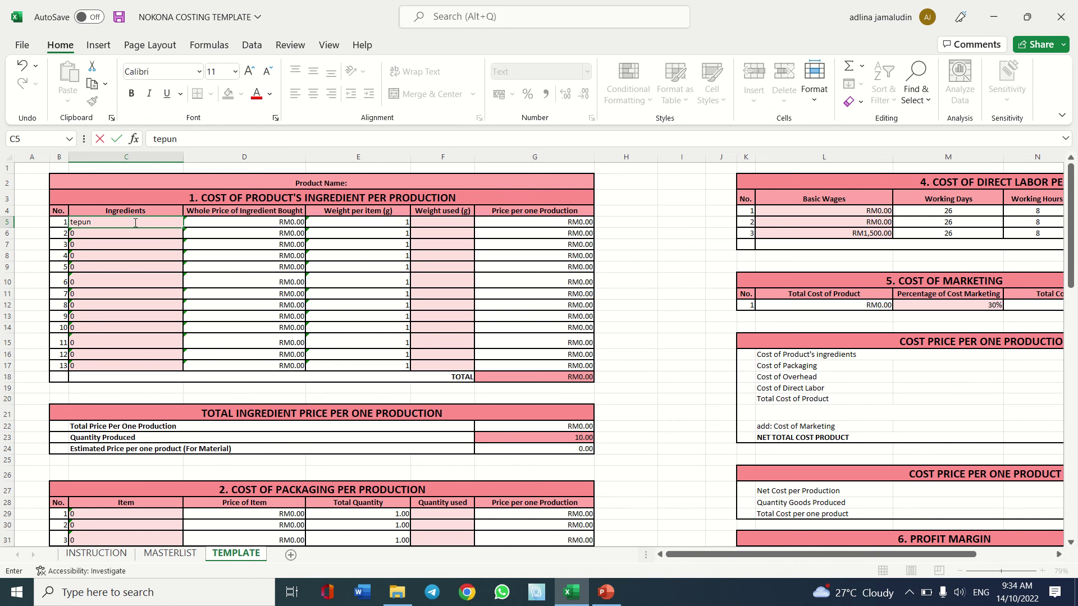
type("g gandum")
key("Return")
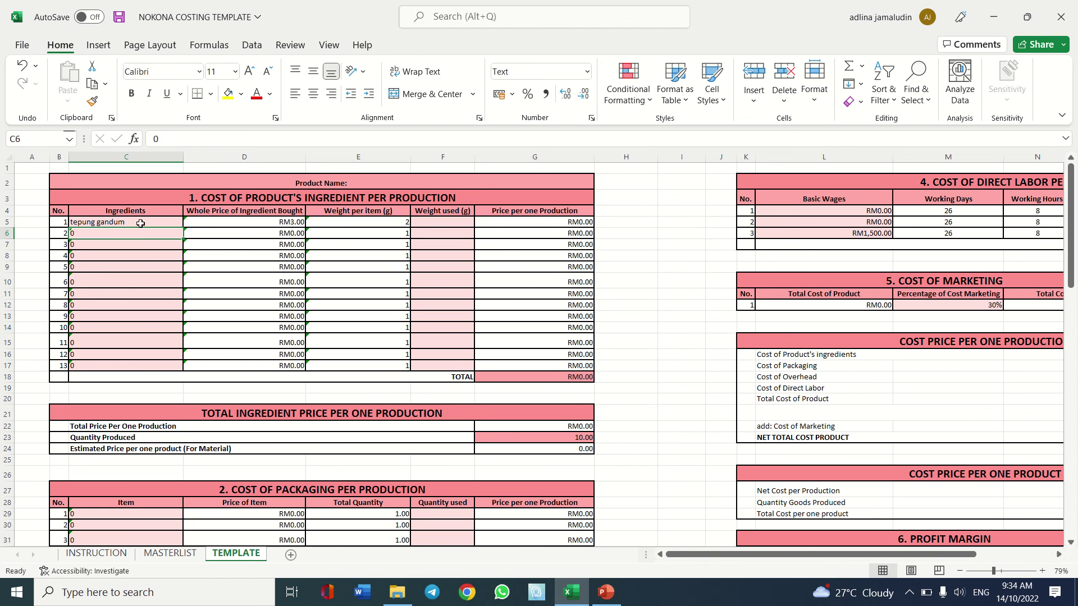
Re-enter the first ingredient in capitals as TEPUNG GANDUM
left_click(141, 222)
type("TEPU")
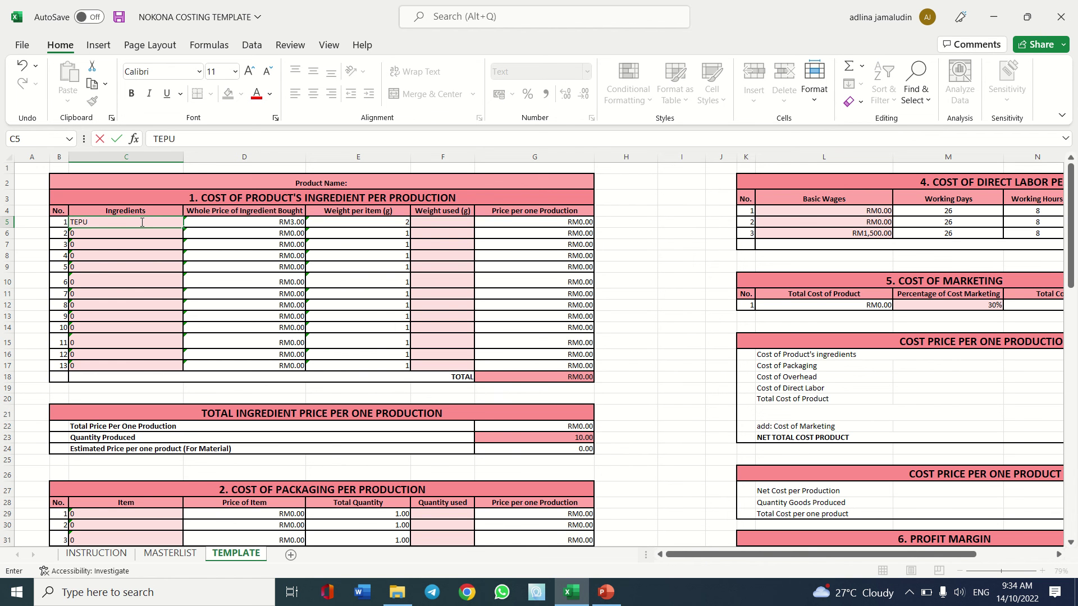
type("NG GANDUM")
key("Return")
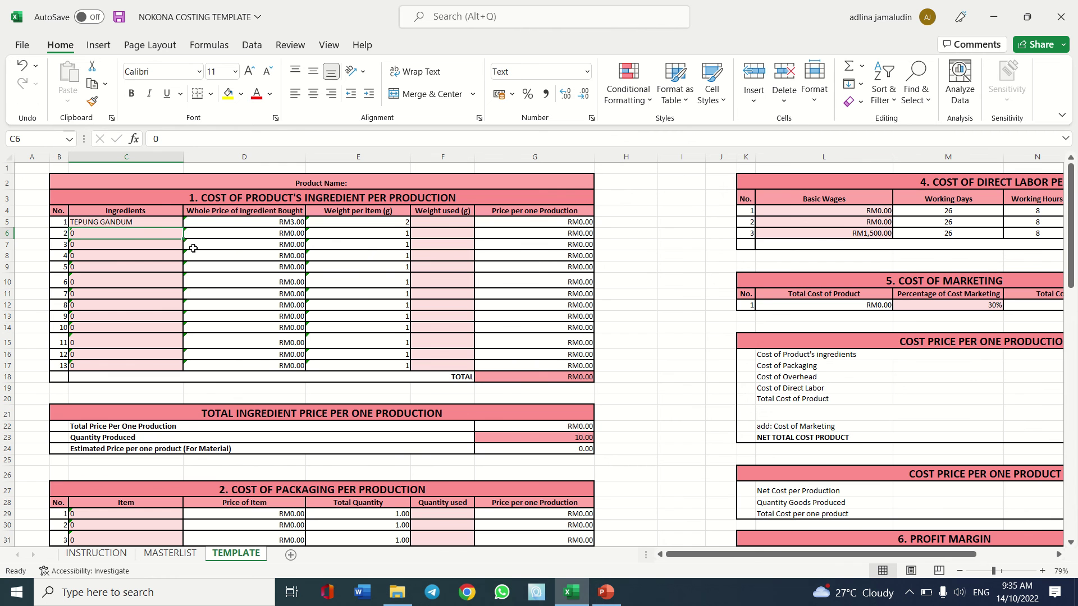
Replace the first ingredient in C5 with the short code TG
left_click(132, 224)
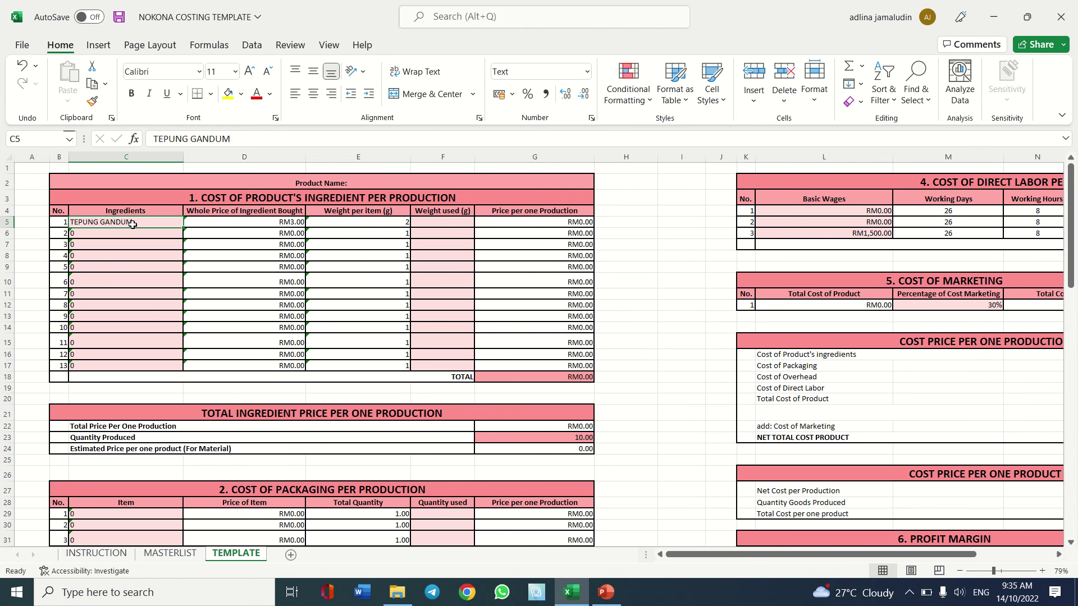
type("TG")
key("Return")
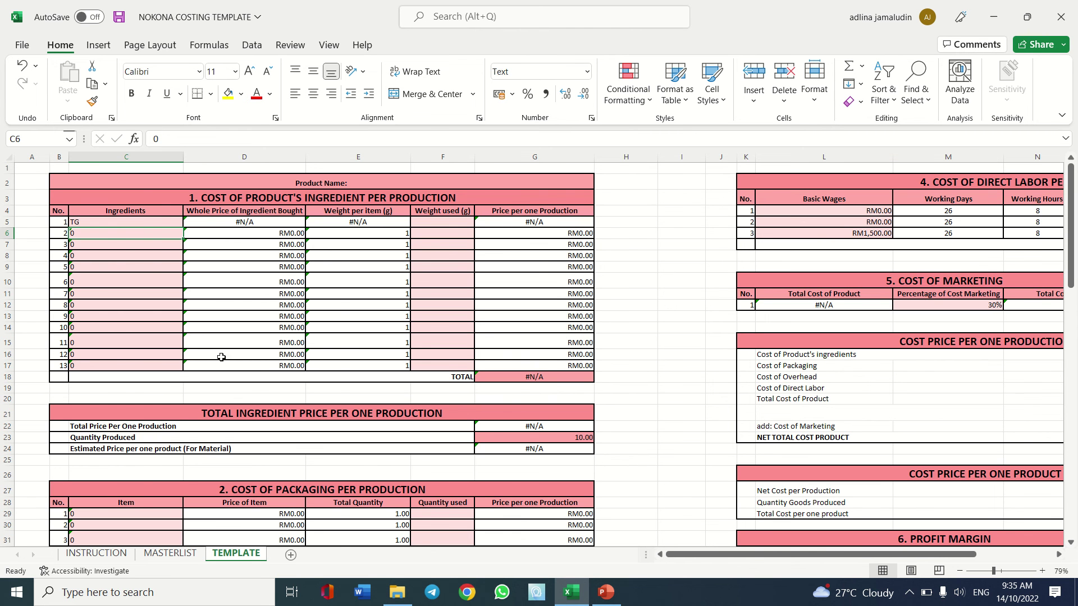
Give the TGN row of the MASTERLIST material table a quantity of 5 and a price of RM6.00
left_click(179, 559)
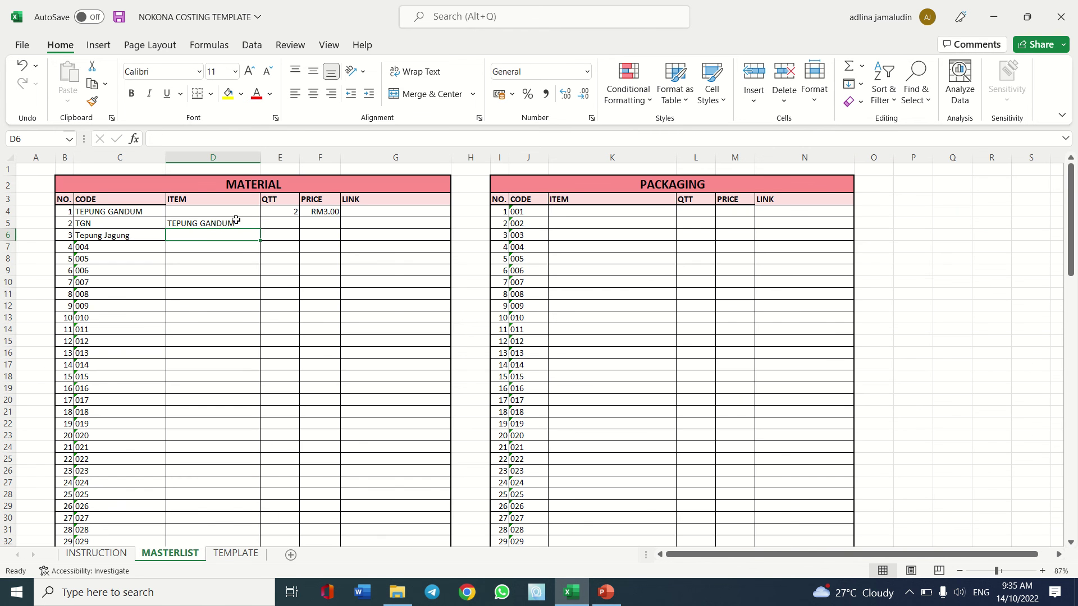
left_click(277, 223)
key("Tab")
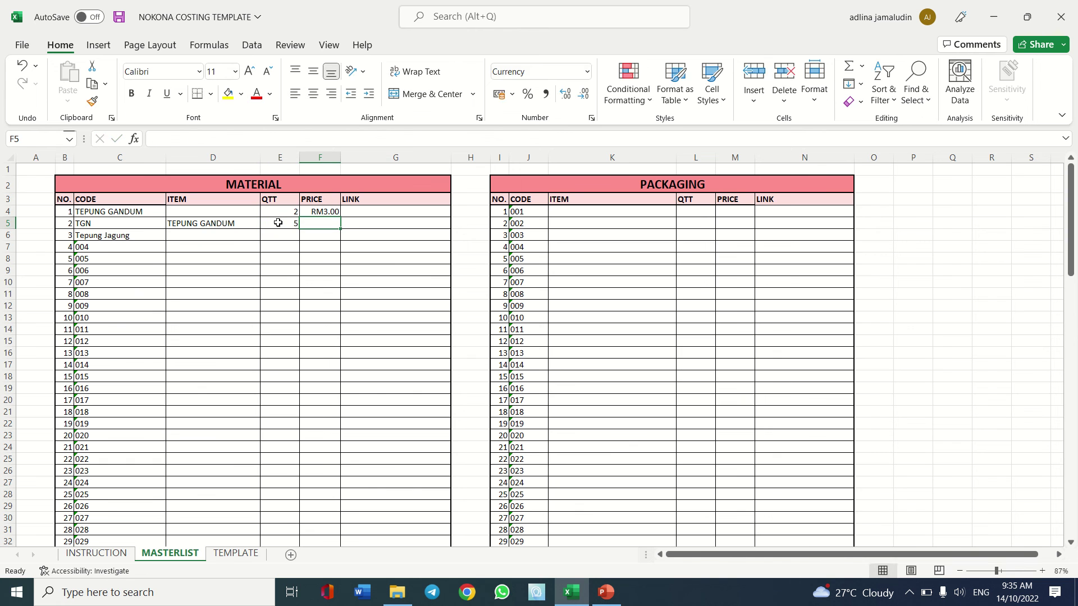
type("6")
key("Return")
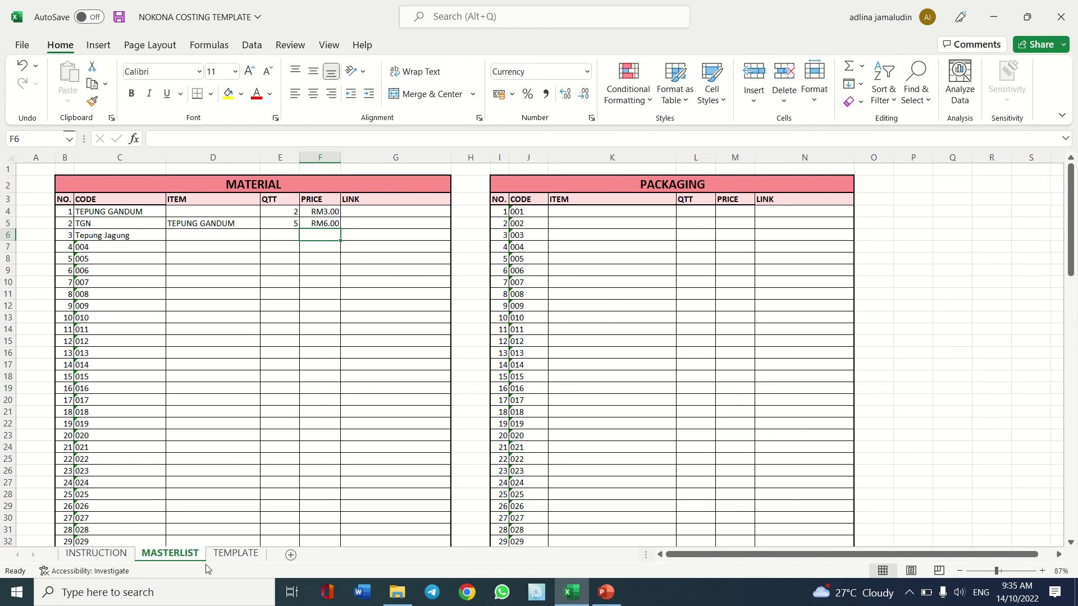
Check the code in the master list and correct the template's first ingredient to TGN
left_click(238, 554)
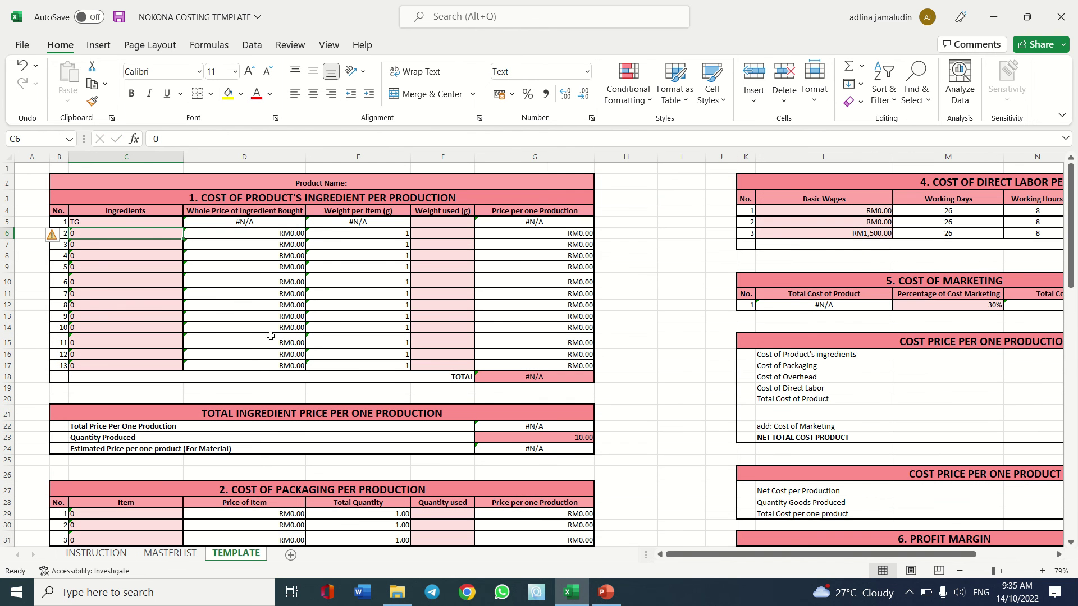
left_click(149, 222)
left_click(180, 553)
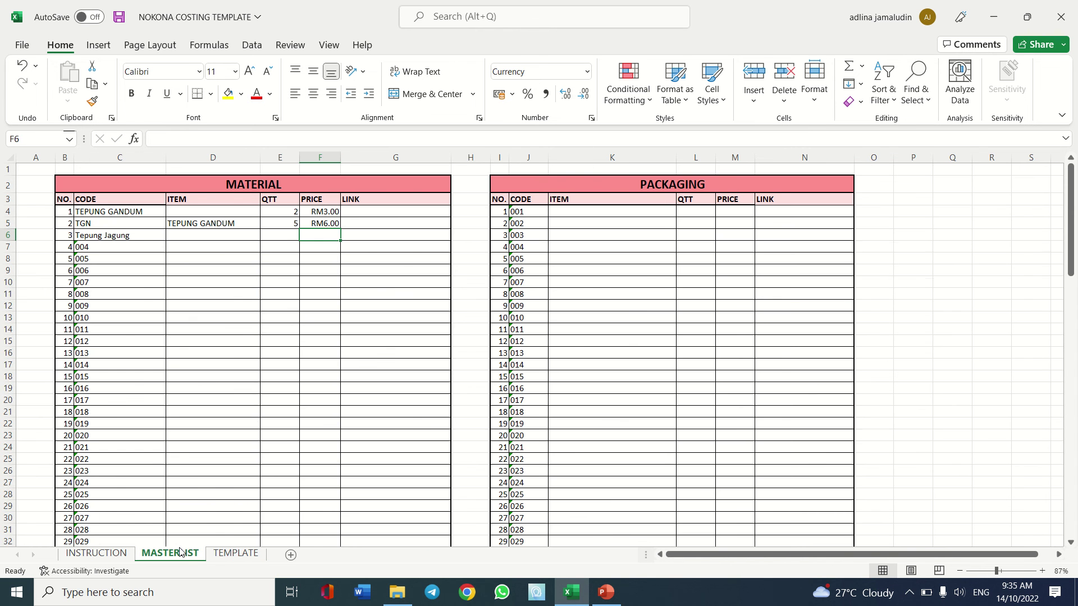
left_click(235, 554)
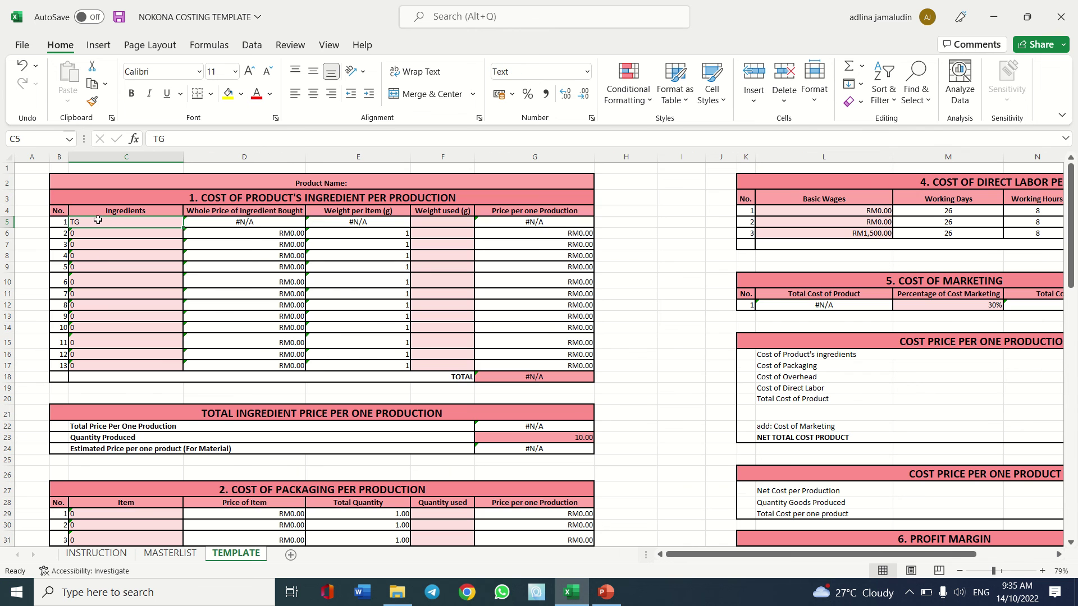
double_click(98, 222)
type("N")
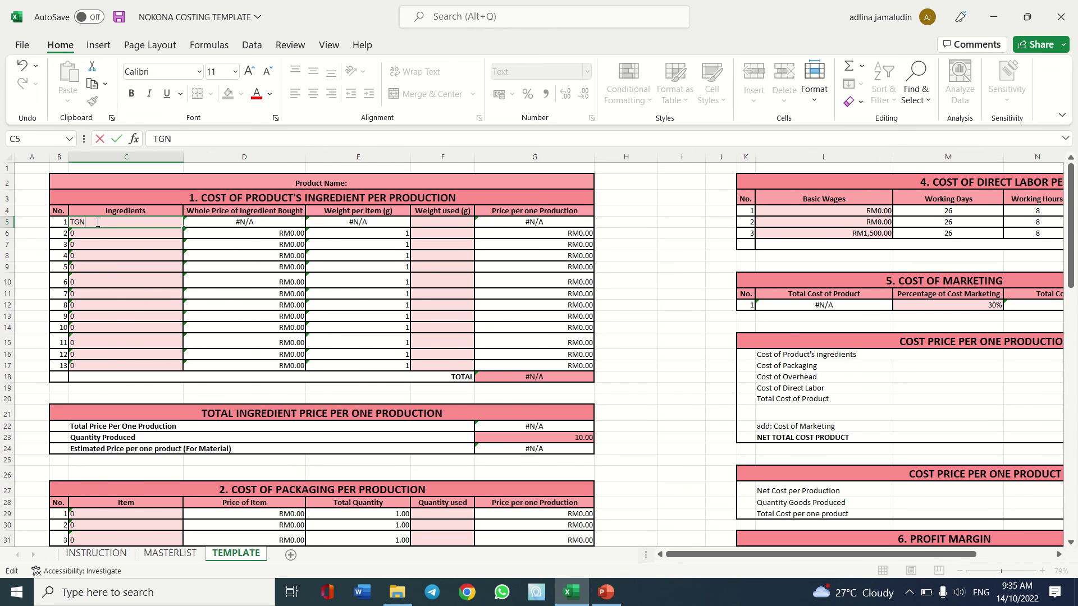
key("Return")
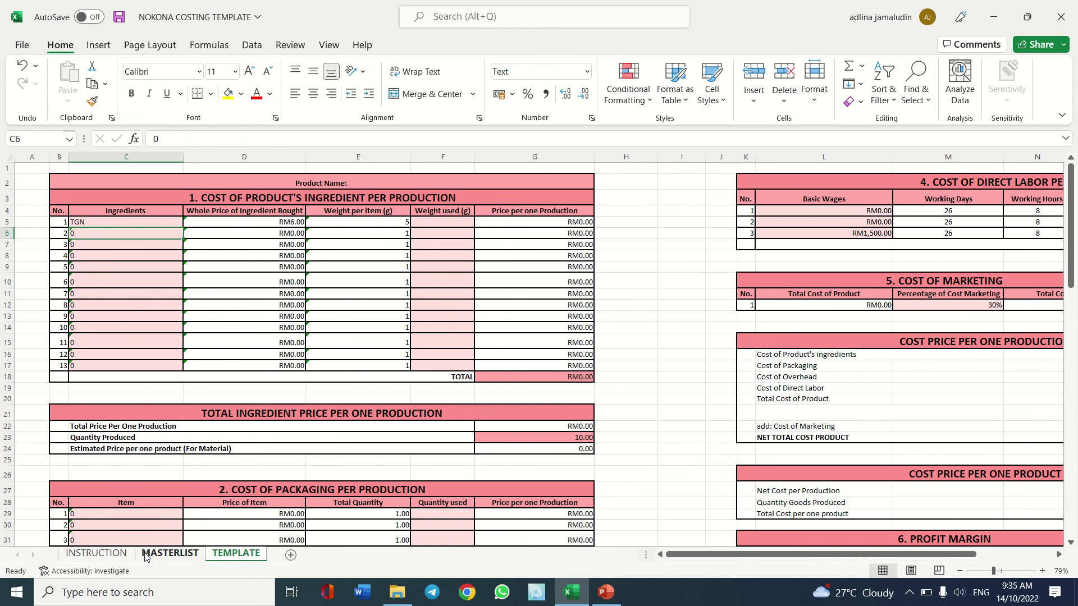
Fill the fourth material row of the MASTERLIST with the duplicate code TGN, a quantity of 7 and a price of RM8.00
left_click(170, 554)
left_click(101, 246)
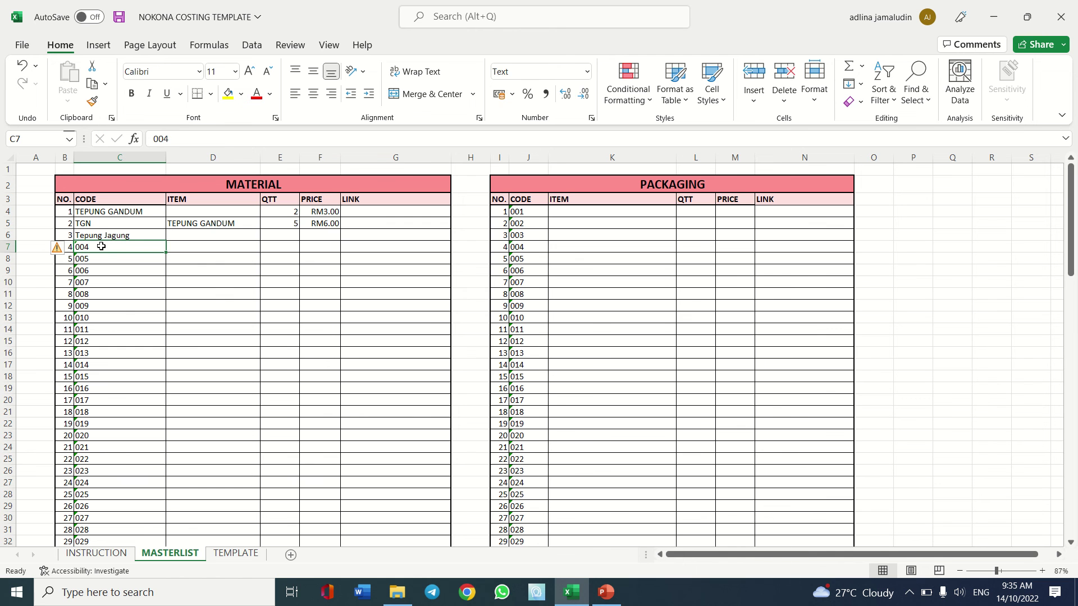
type("TGN")
left_click(294, 247)
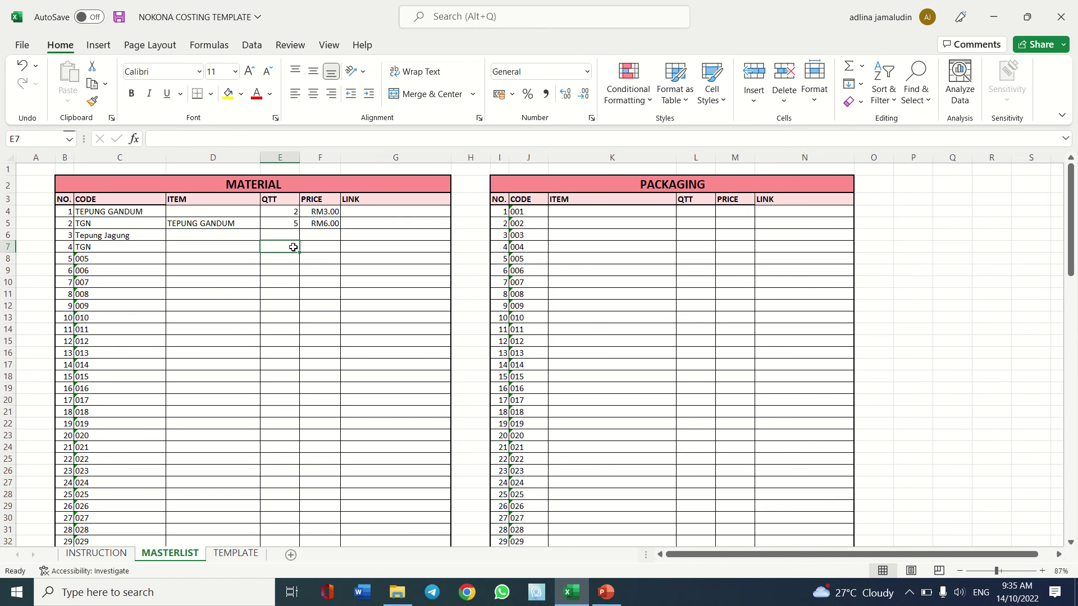
type("7")
key("Tab")
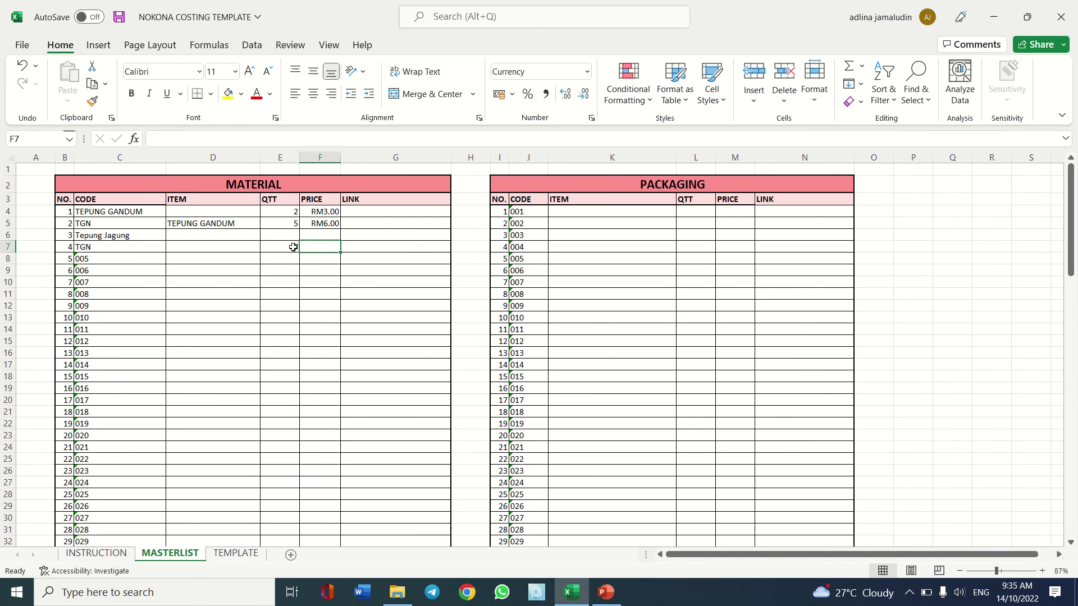
type("8")
key("Return")
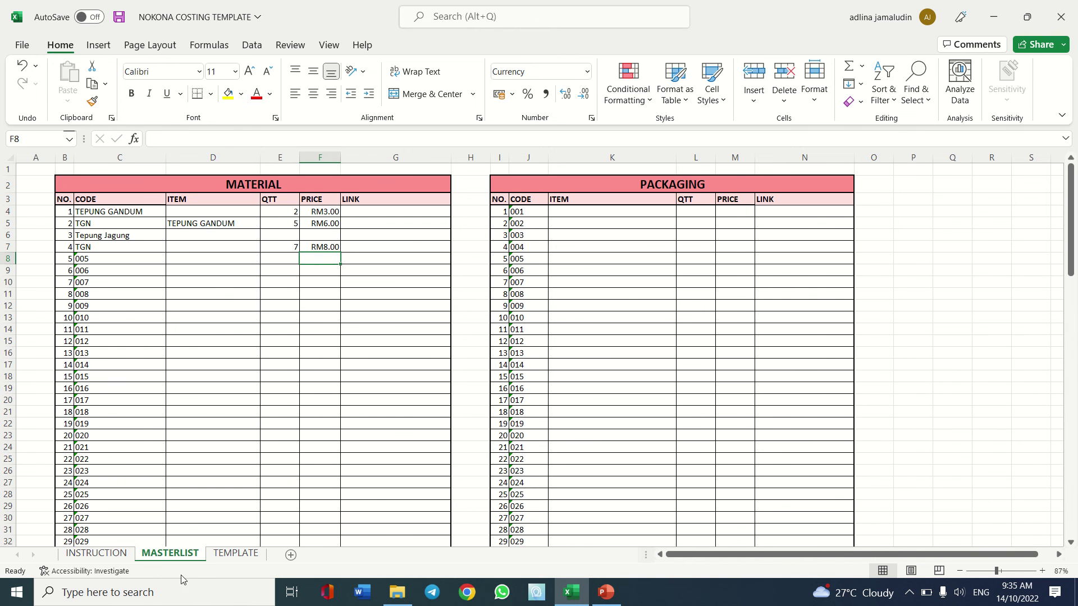
Examine the template's lookup for the first ingredient and compare it with the two TGN rows in the material master list
left_click(236, 554)
left_click(274, 224)
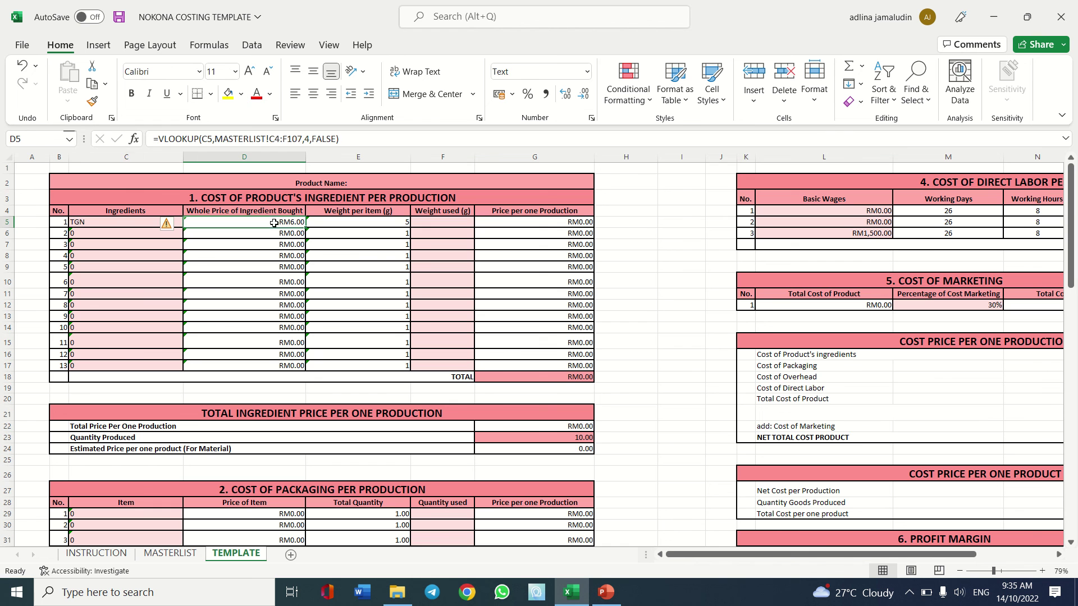
left_click(117, 221)
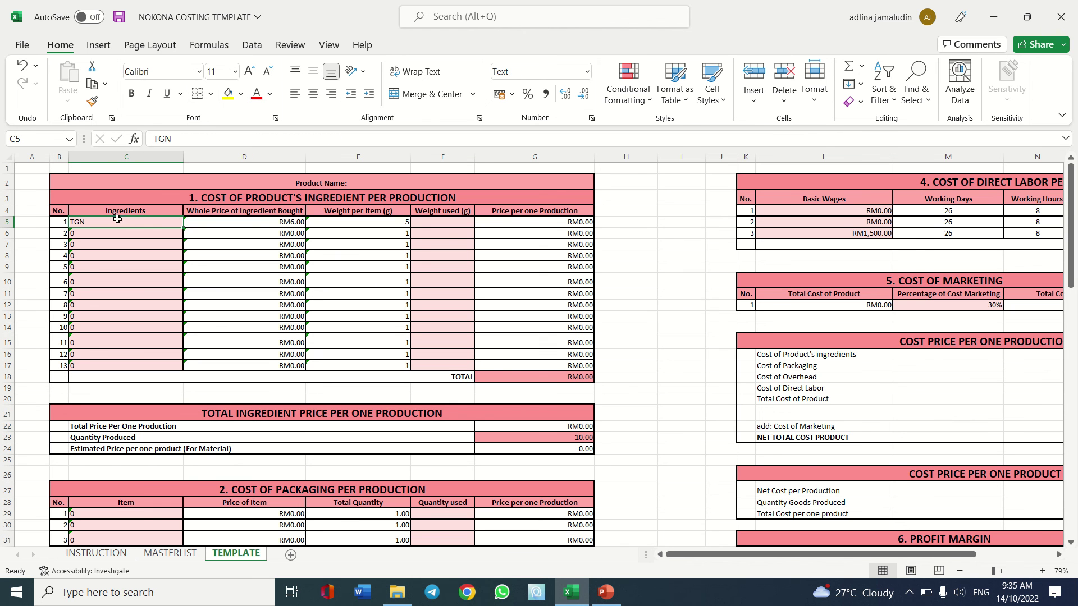
double_click(170, 221)
key("Return")
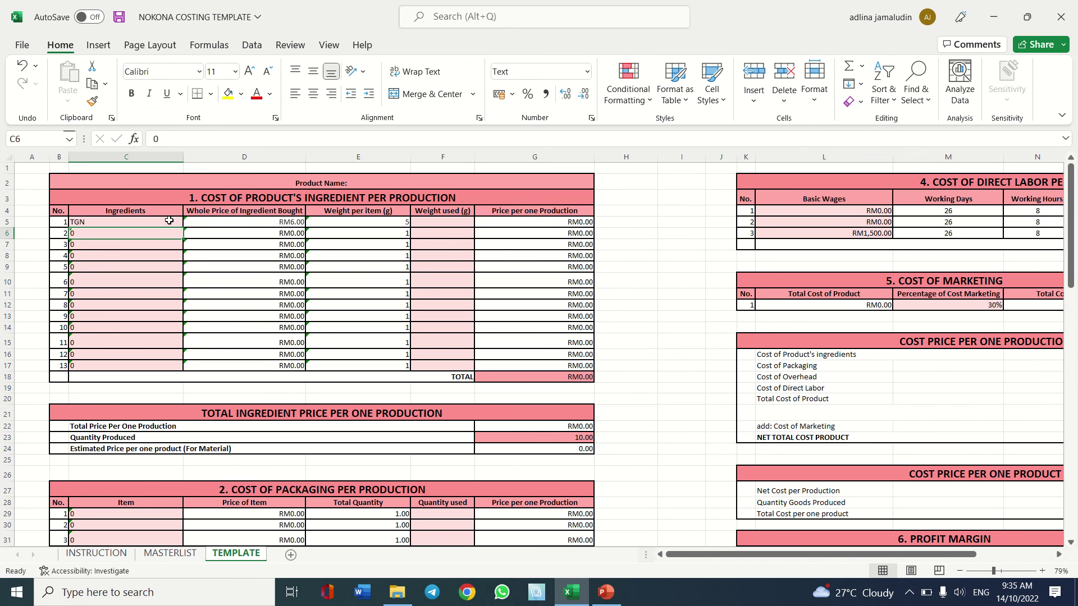
left_click(183, 555)
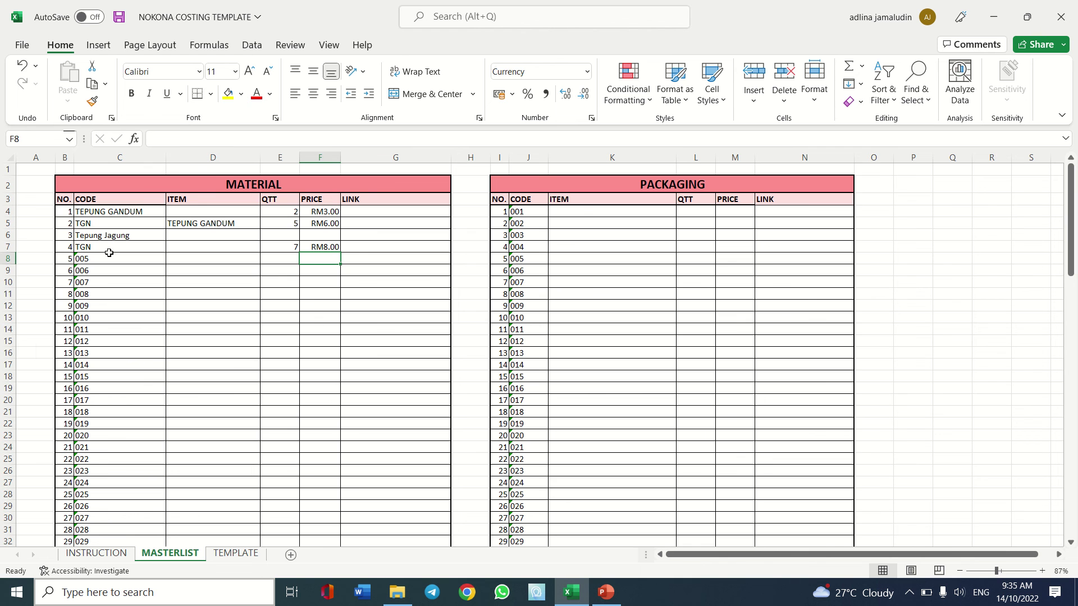
left_click(107, 249)
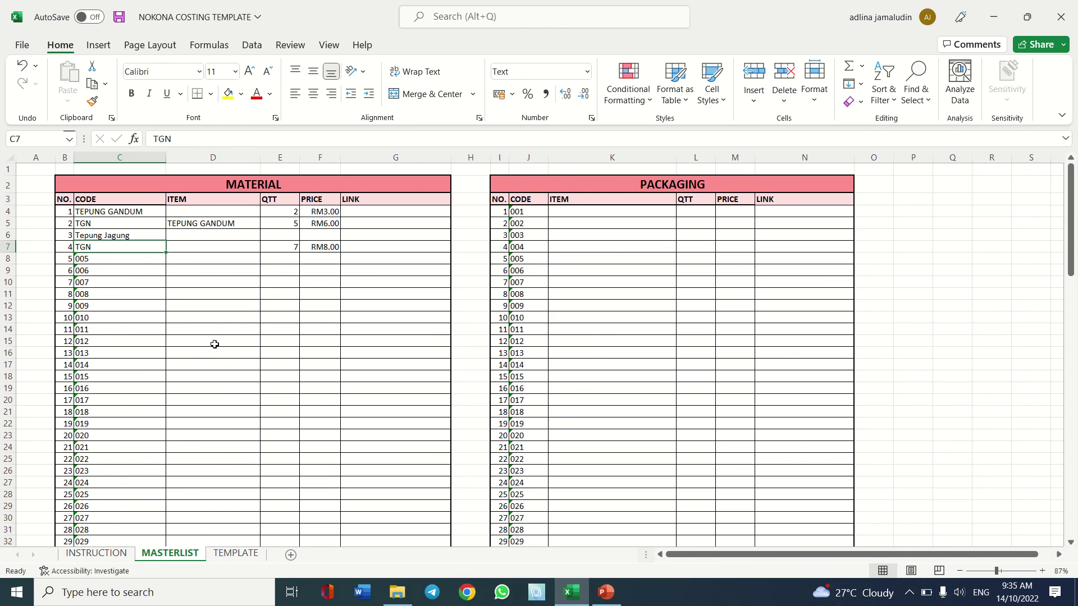
left_click(320, 316)
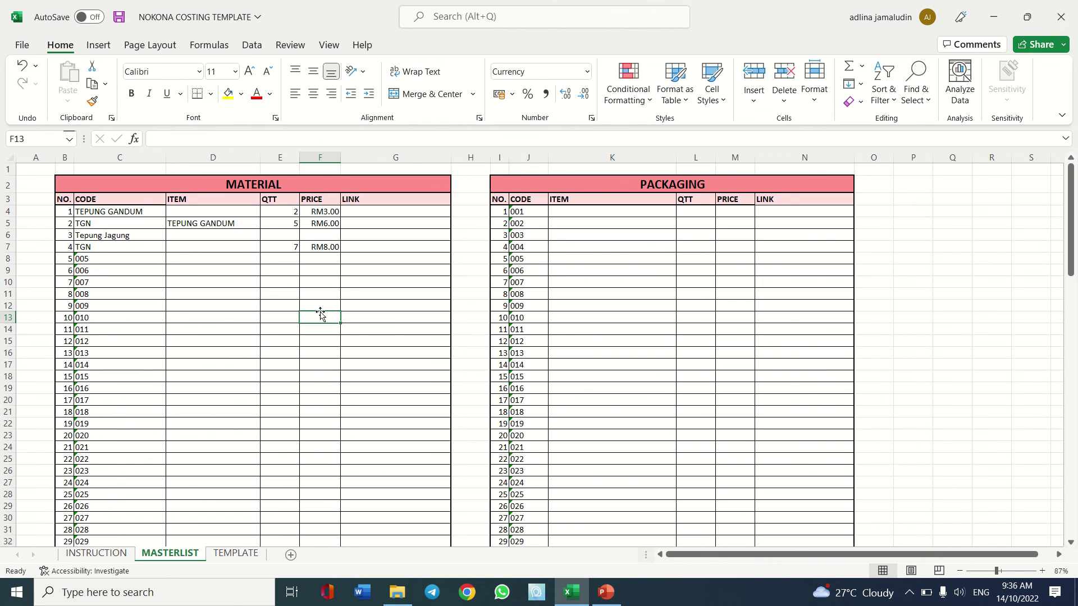